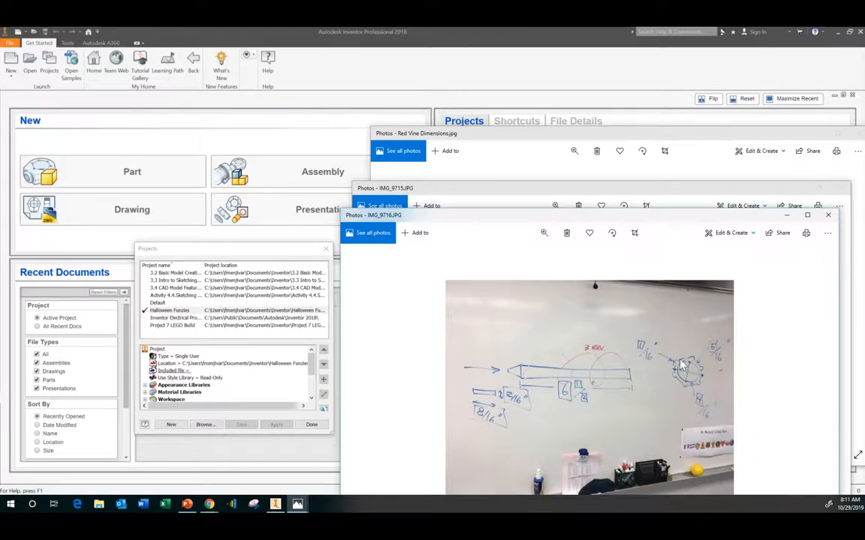
Finish the project selection with Halloween Funzies active and create a new part
{"action": "left_click", "coordinate": [574, 139]}
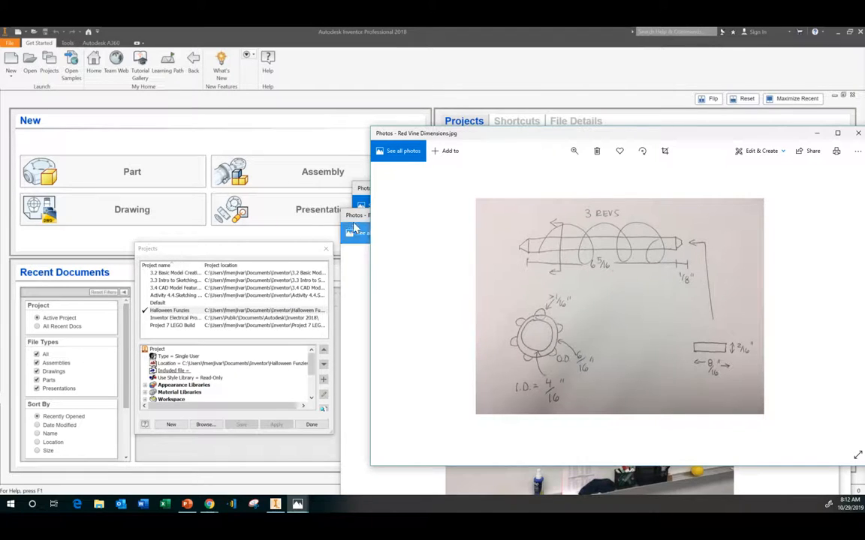
{"action": "left_click", "coordinate": [247, 253]}
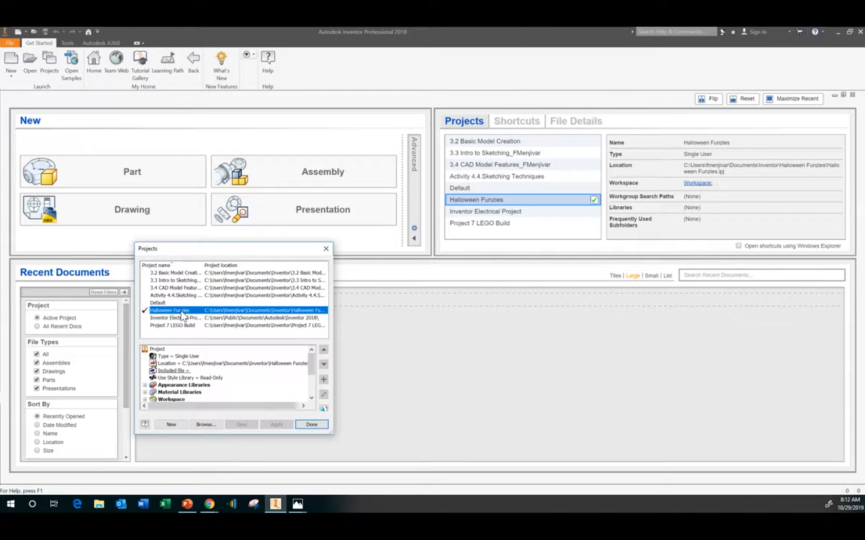
{"action": "left_click", "coordinate": [310, 425]}
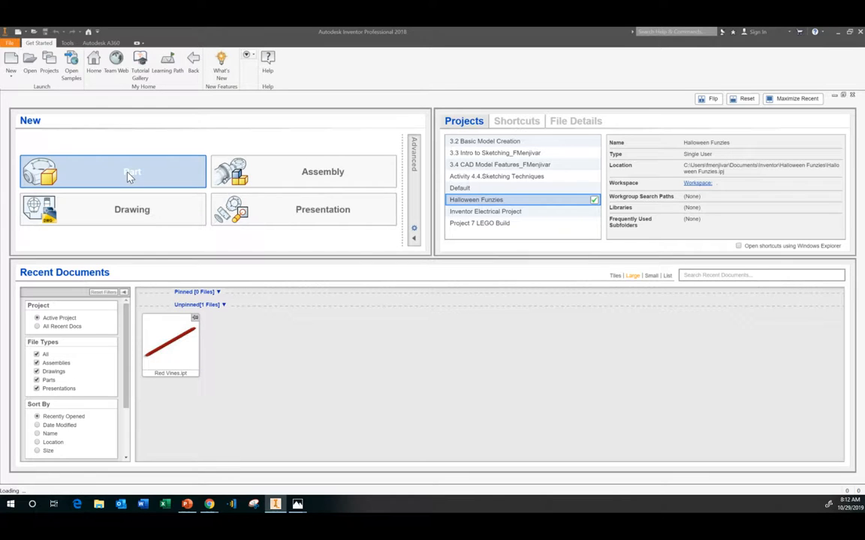
{"action": "left_click", "coordinate": [114, 154]}
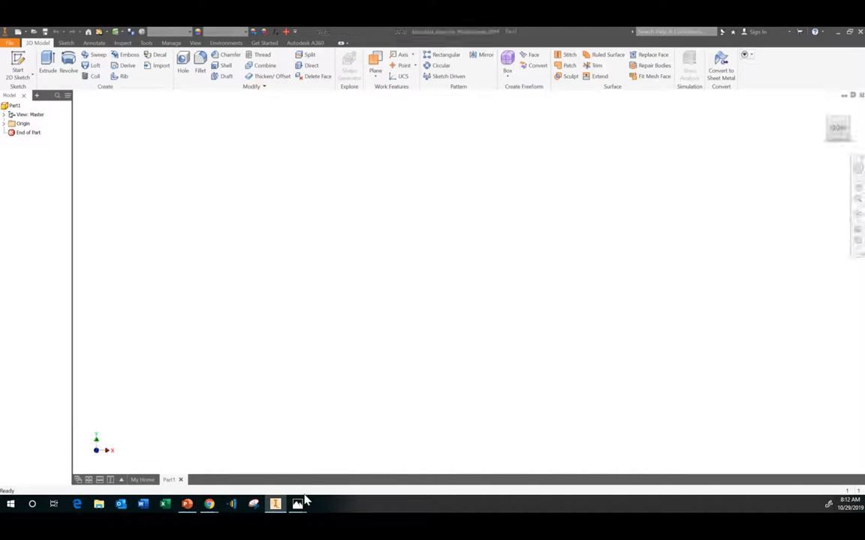
Start a 2D sketch on the front (XY) origin plane
{"action": "mouse_move", "coordinate": [300, 507]}
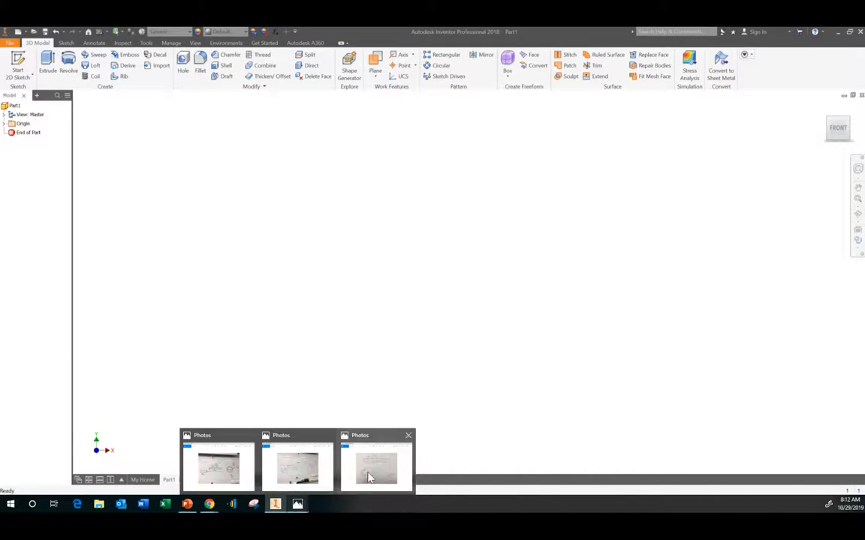
{"action": "mouse_move", "coordinate": [370, 478]}
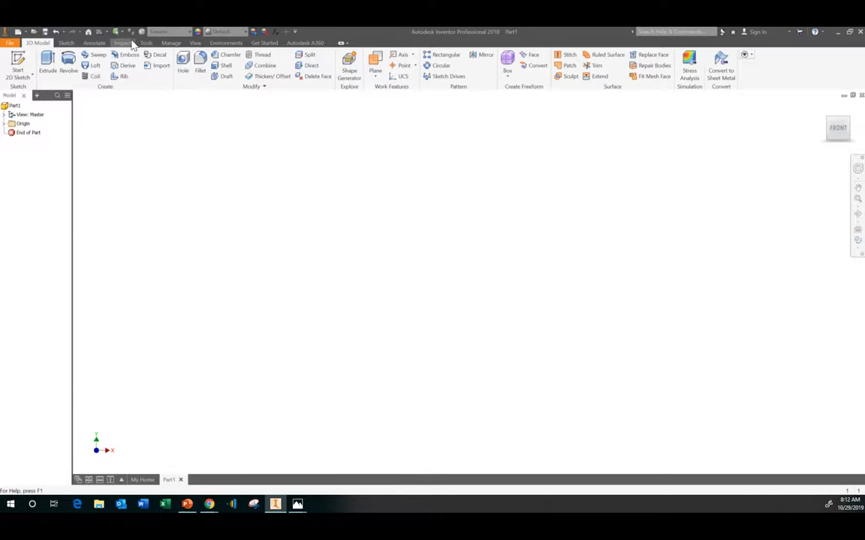
{"action": "left_click", "coordinate": [16, 66]}
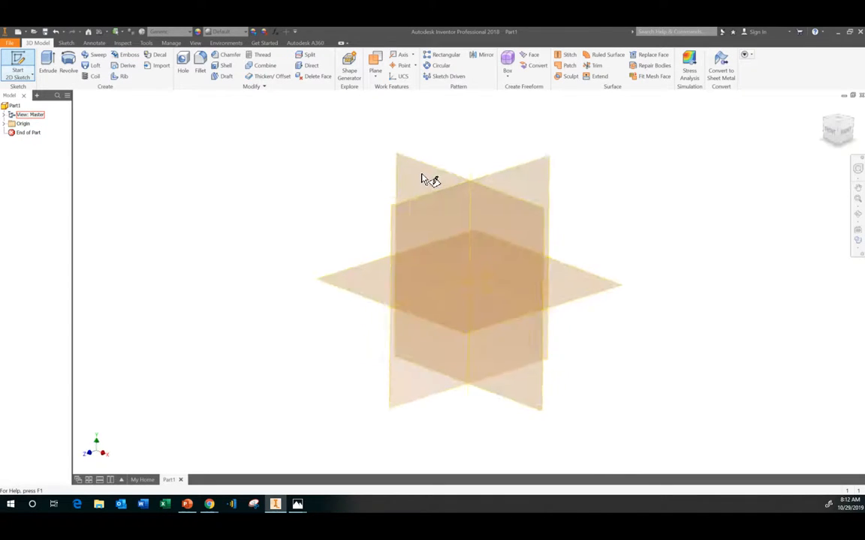
{"action": "left_click", "coordinate": [448, 172]}
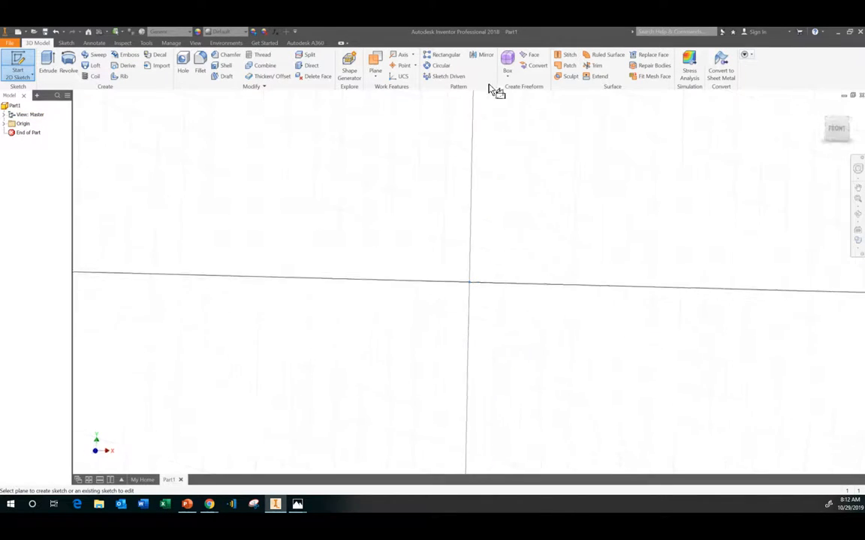
Insert the Red Vine Dimensions image into the sketch from the Unit 3 folder under 2019-2020, IED
{"action": "left_click", "coordinate": [441, 58]}
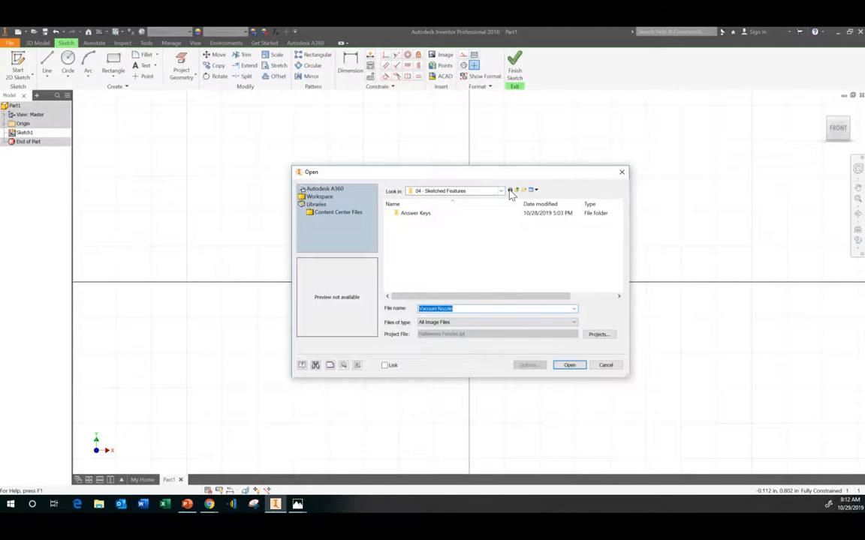
{"action": "left_click", "coordinate": [498, 192]}
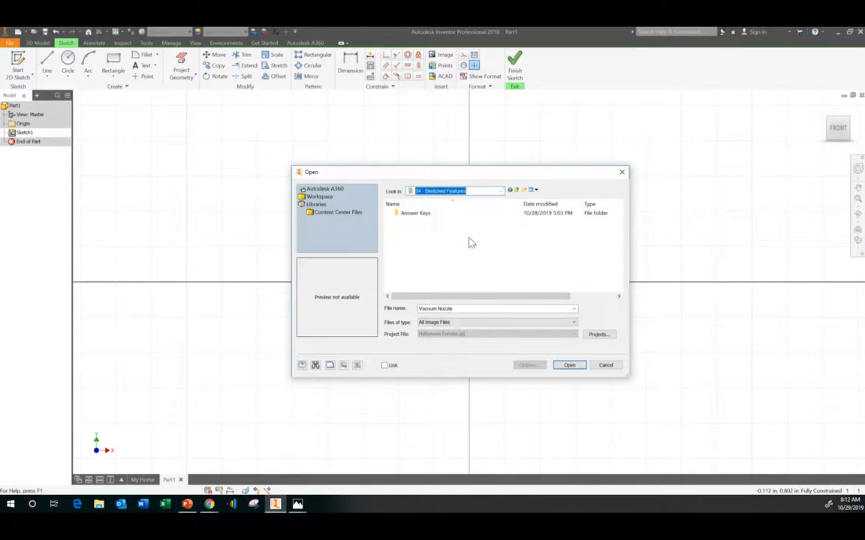
{"action": "left_click", "coordinate": [500, 191]}
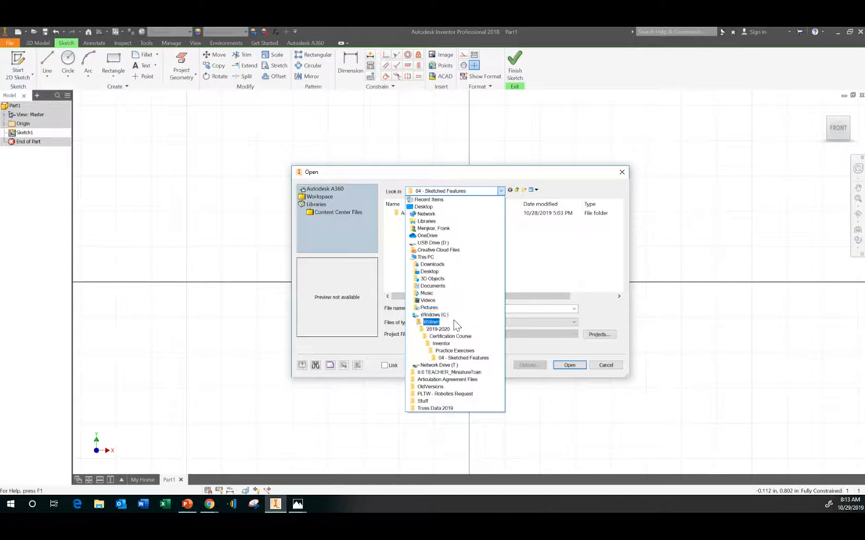
{"action": "left_click", "coordinate": [450, 330]}
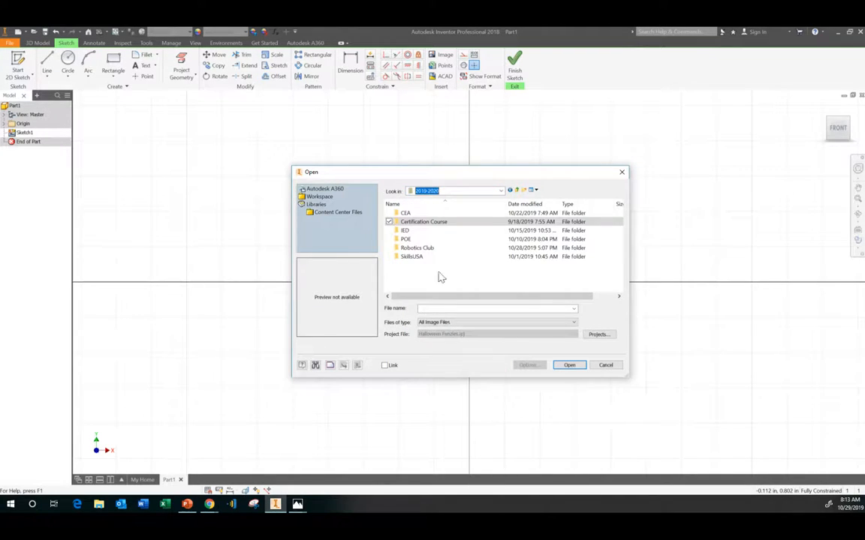
{"action": "double_click", "coordinate": [411, 232]}
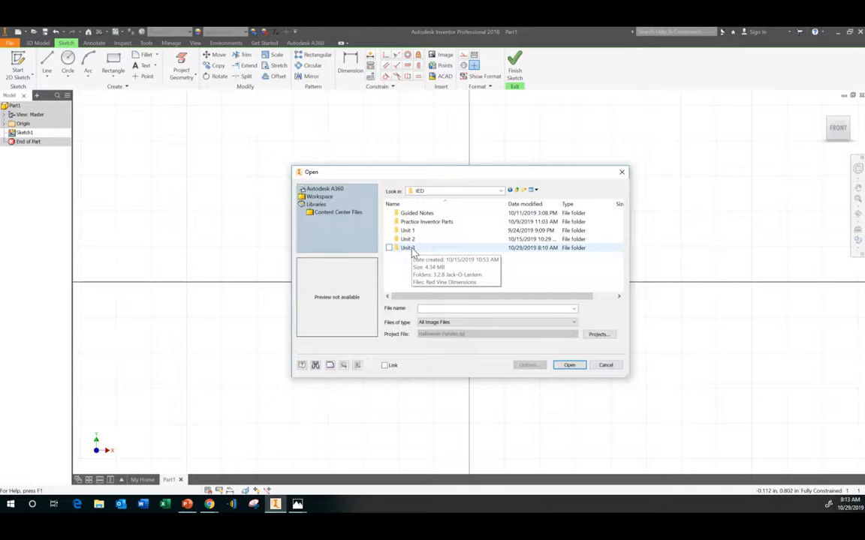
{"action": "double_click", "coordinate": [406, 248]}
{"action": "left_click", "coordinate": [489, 240]}
{"action": "left_click", "coordinate": [569, 366]}
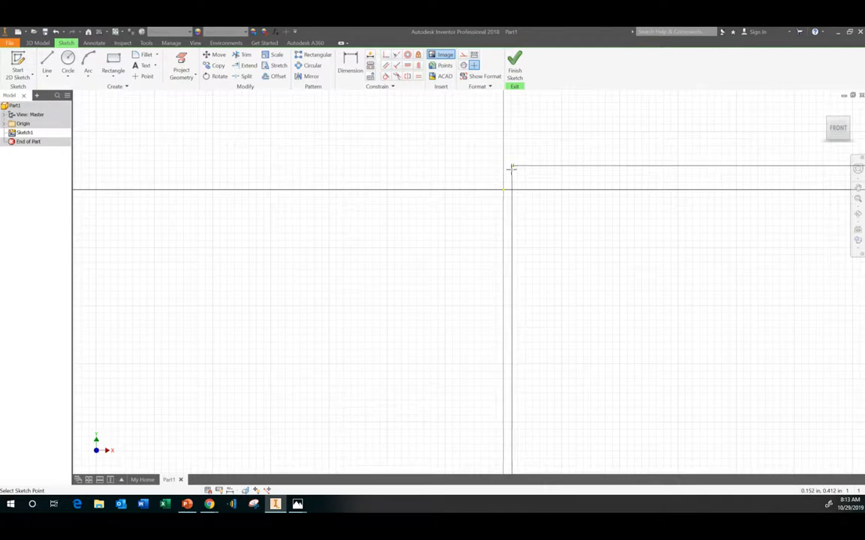
Place the reference image once, below and to the left of the sketch origin, and end the image placement
{"action": "scroll", "coordinate": [511, 168], "scroll_direction": "down", "scroll_amount": 2}
{"action": "left_click", "coordinate": [256, 212]}
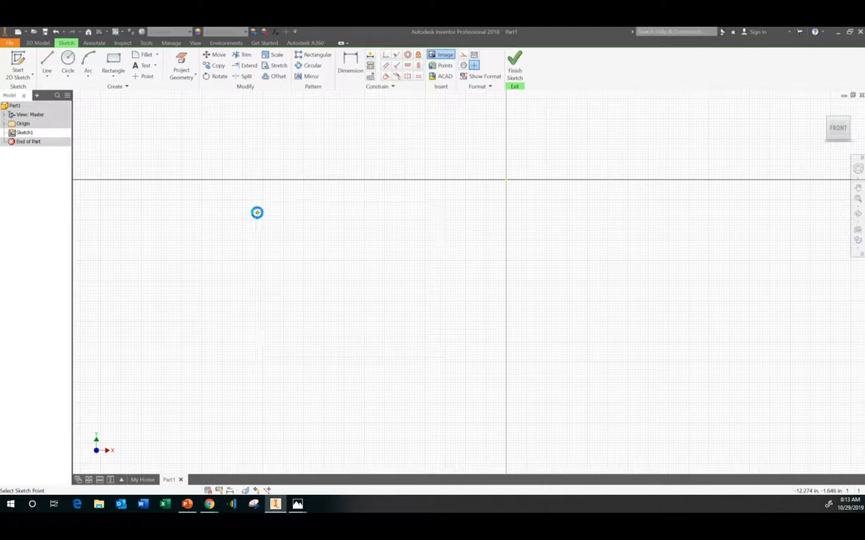
{"action": "right_click", "coordinate": [421, 228]}
{"action": "left_click", "coordinate": [457, 228]}
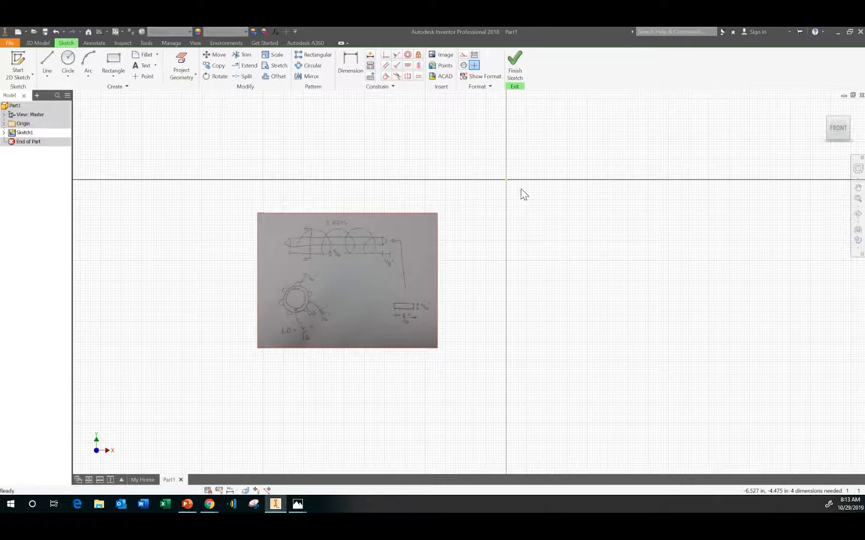
Draw a circle centred on the sketch origin with a diameter of 0.375 in for the vine's outer diameter
{"action": "scroll", "coordinate": [531, 158], "scroll_direction": "down", "scroll_amount": 2}
{"action": "scroll", "coordinate": [532, 161], "scroll_direction": "up", "scroll_amount": 4}
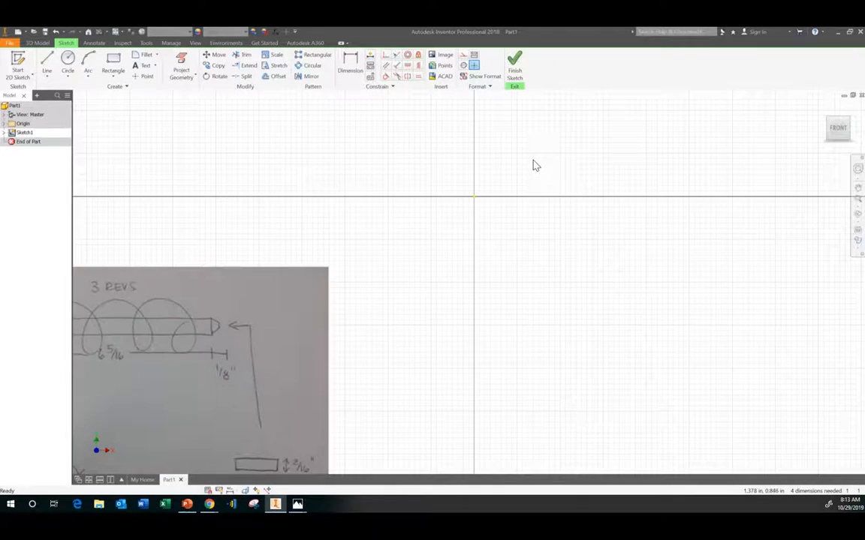
{"action": "scroll", "coordinate": [532, 165], "scroll_direction": "down", "scroll_amount": 2}
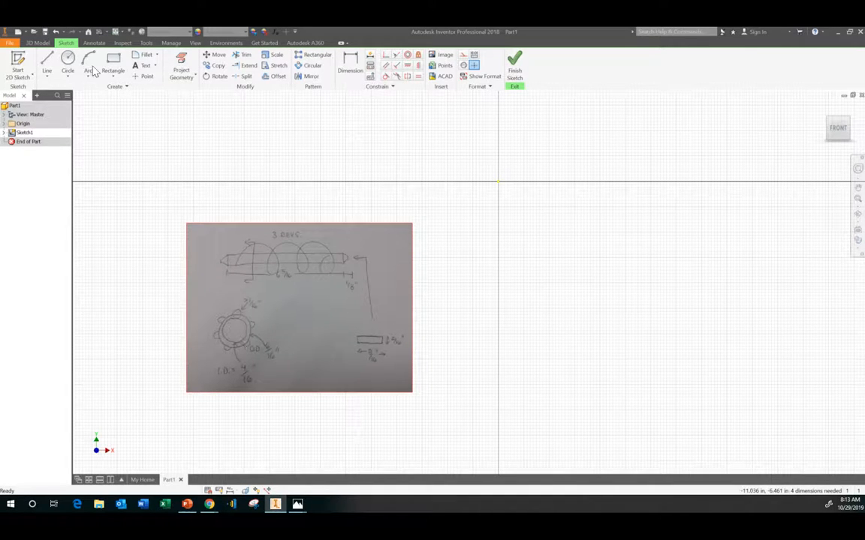
{"action": "left_click", "coordinate": [68, 60]}
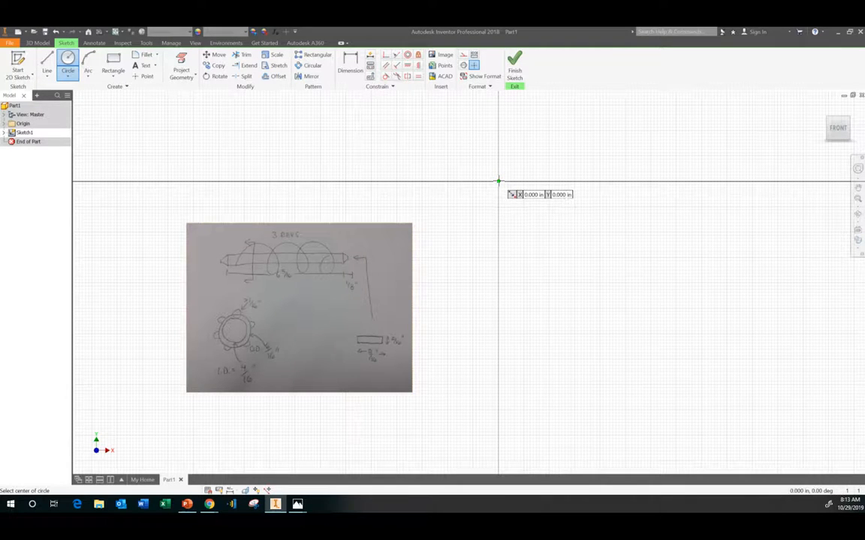
{"action": "left_click", "coordinate": [498, 181]}
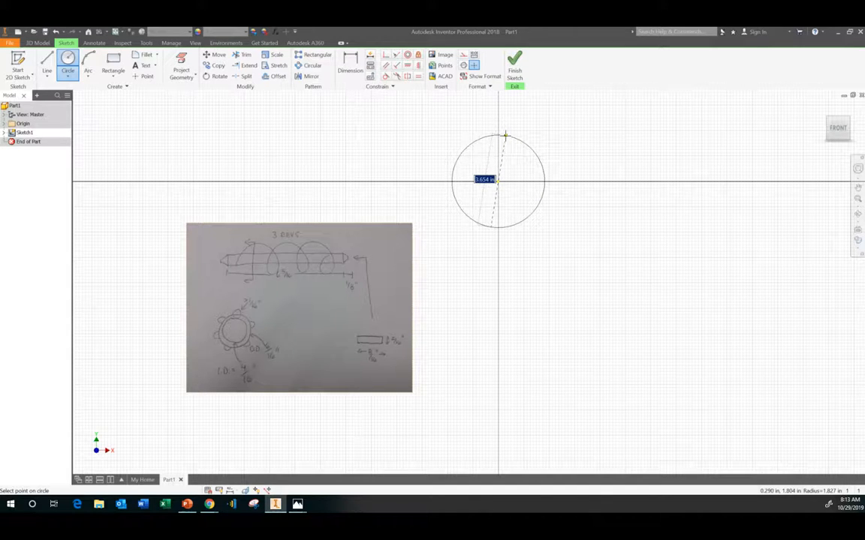
{"action": "type", "text": "4"}
{"action": "key", "text": "Return"}
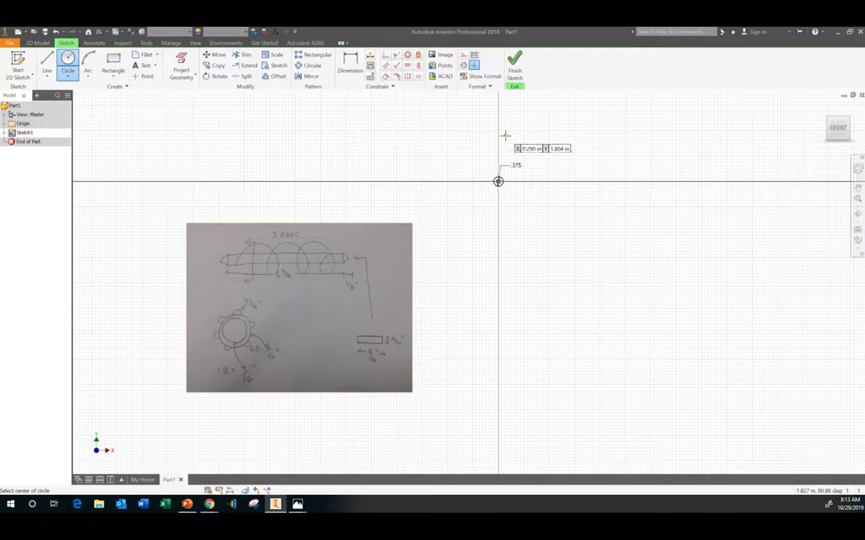
Draw a concentric inner circle at the origin with a diameter of 4/16 in
{"action": "scroll", "coordinate": [498, 176], "scroll_direction": "down", "scroll_amount": 3}
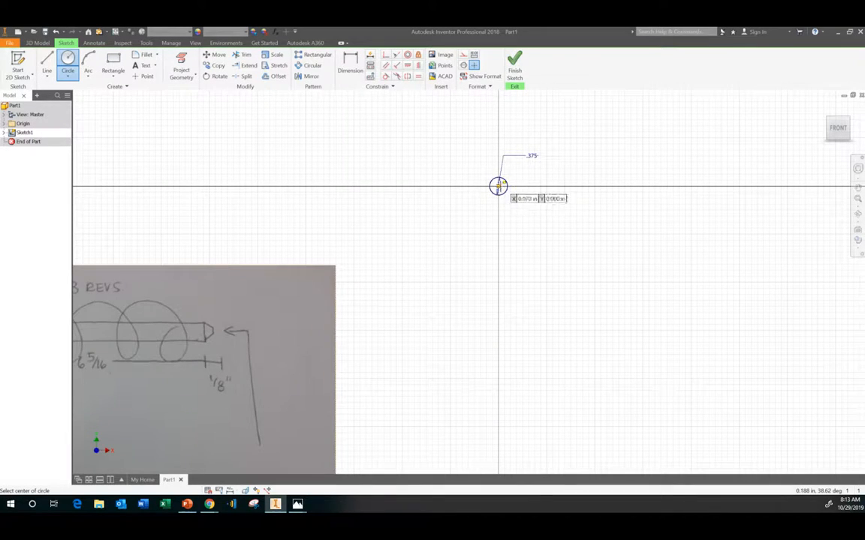
{"action": "scroll", "coordinate": [362, 294], "scroll_direction": "up", "scroll_amount": 2}
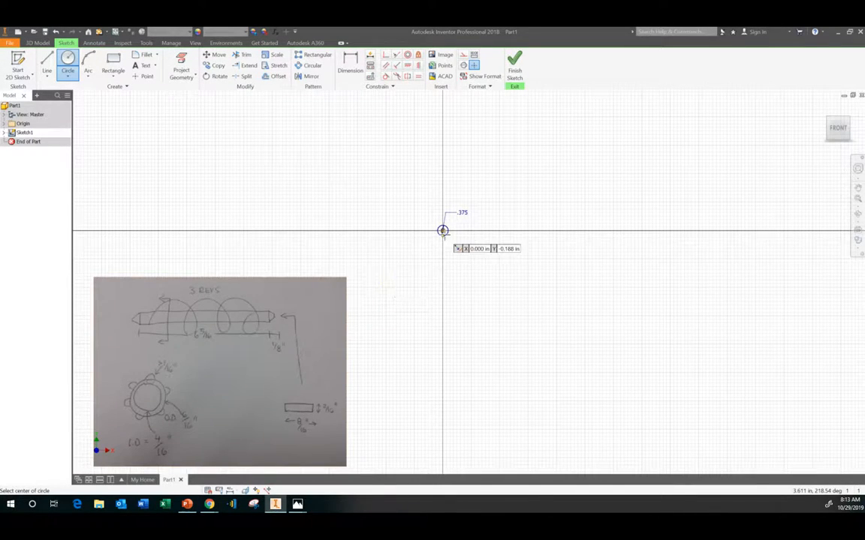
{"action": "scroll", "coordinate": [442, 231], "scroll_direction": "down", "scroll_amount": 3}
{"action": "scroll", "coordinate": [323, 307], "scroll_direction": "up", "scroll_amount": 3}
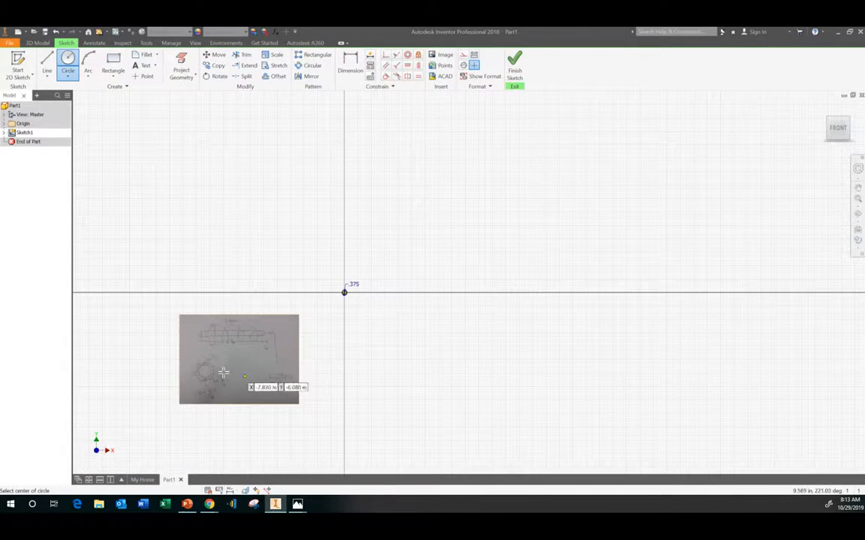
{"action": "scroll", "coordinate": [219, 375], "scroll_direction": "down", "scroll_amount": 2}
{"action": "scroll", "coordinate": [457, 218], "scroll_direction": "down", "scroll_amount": 8}
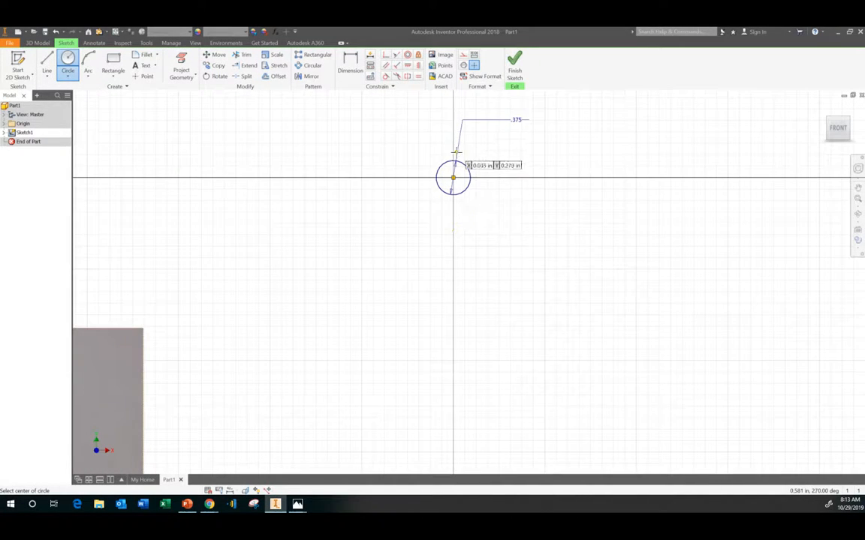
{"action": "left_click", "coordinate": [469, 300]}
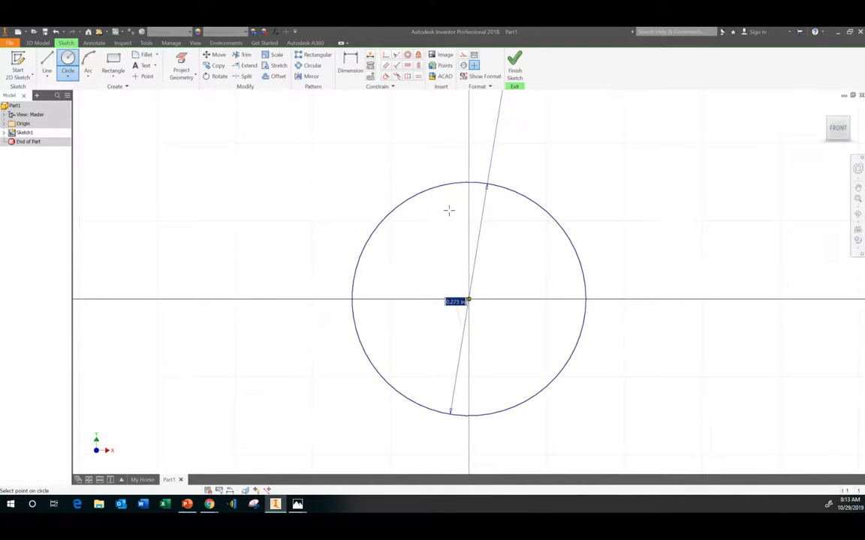
{"action": "type", "text": ".16"}
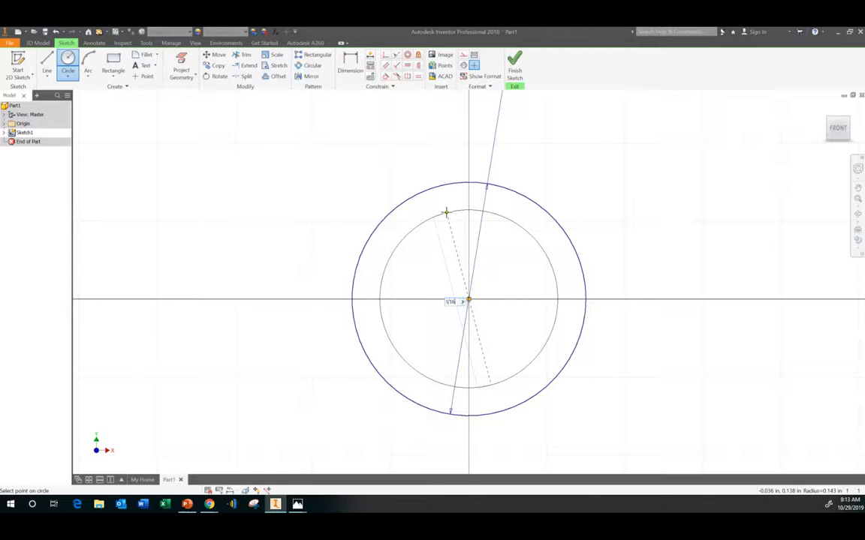
{"action": "key", "text": "Return"}
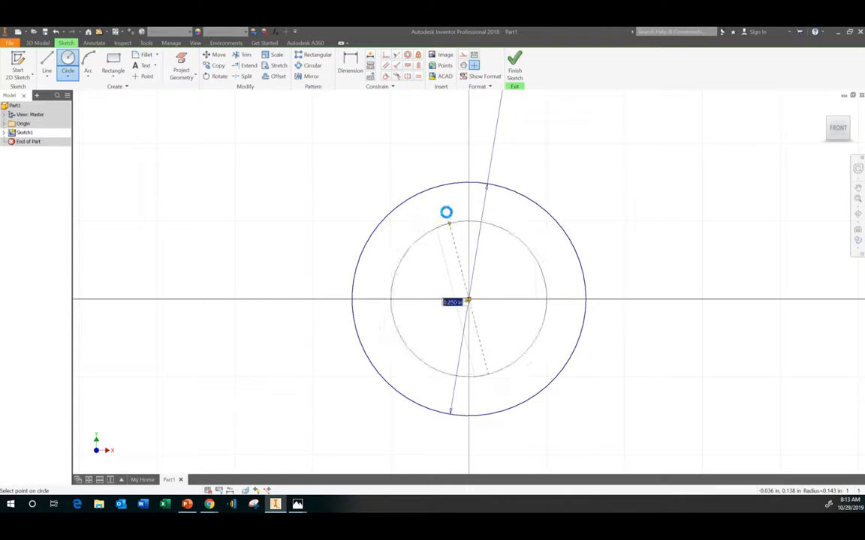
Draw a small circle 1/16 in in diameter, vertically above the origin and centred near the outer circle's top
{"action": "scroll", "coordinate": [450, 289], "scroll_direction": "up", "scroll_amount": 5}
{"action": "scroll", "coordinate": [353, 349], "scroll_direction": "up", "scroll_amount": 5}
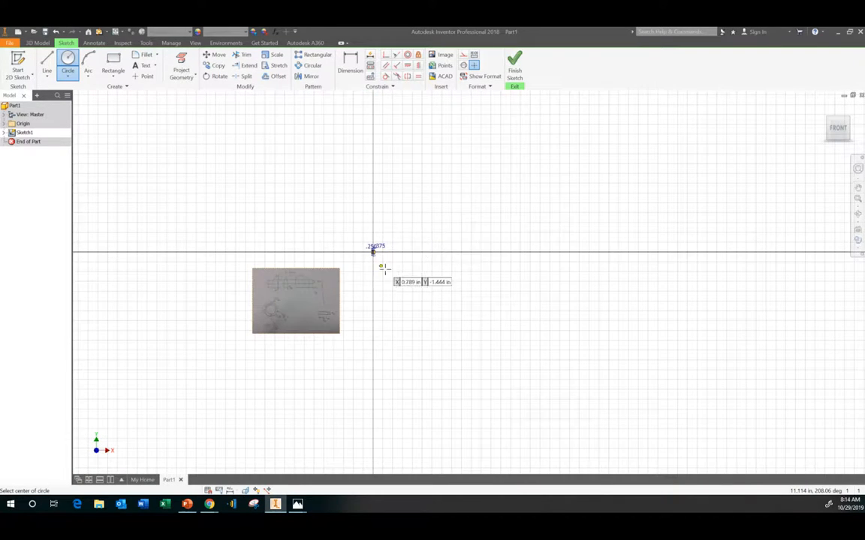
{"action": "scroll", "coordinate": [382, 266], "scroll_direction": "down", "scroll_amount": 5}
{"action": "scroll", "coordinate": [292, 134], "scroll_direction": "down", "scroll_amount": 5}
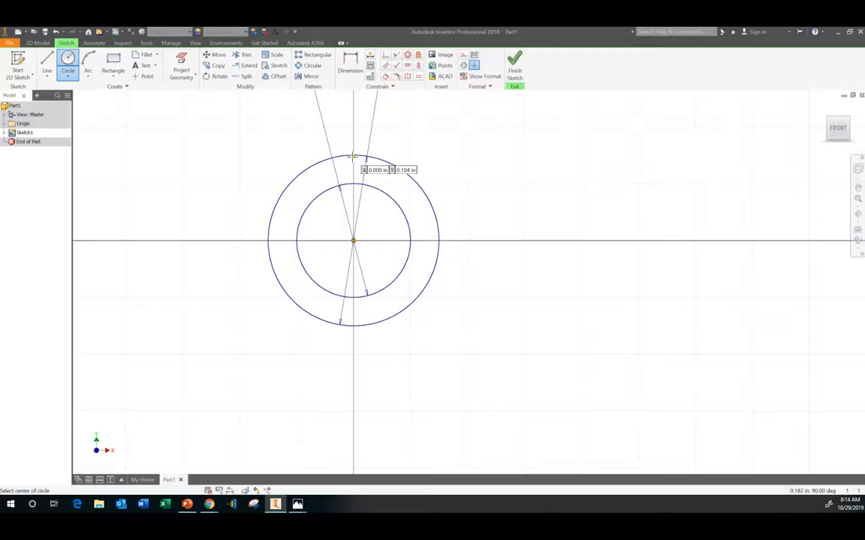
{"action": "left_click", "coordinate": [353, 156]}
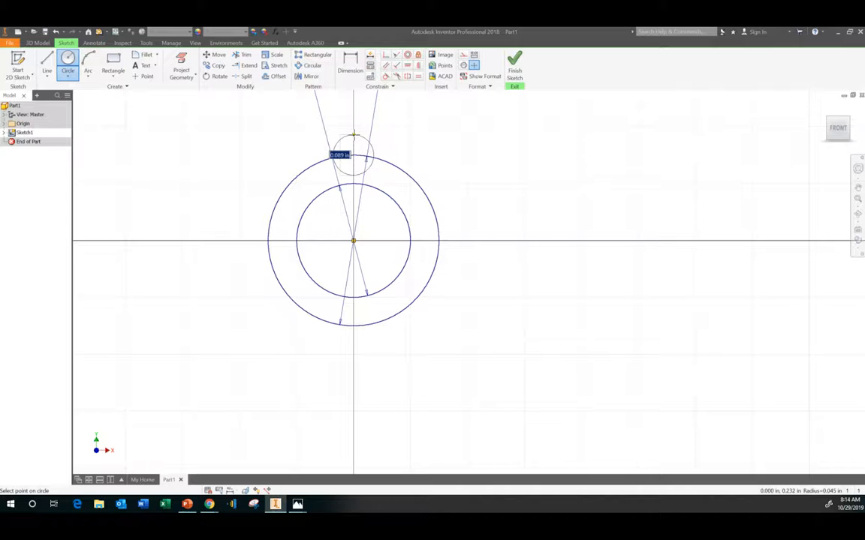
{"action": "type", "text": "."}
{"action": "type", "text": "/16"}
{"action": "key", "text": "Return"}
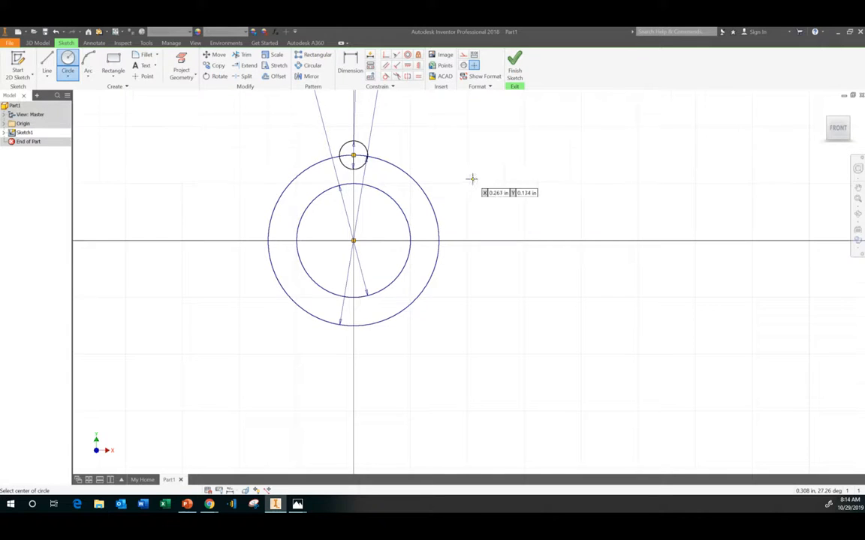
Create a non-associative circular pattern of the small circle about the sketch origin, with 6 instances over 360 degrees
{"action": "scroll", "coordinate": [472, 178], "scroll_direction": "down", "scroll_amount": 5}
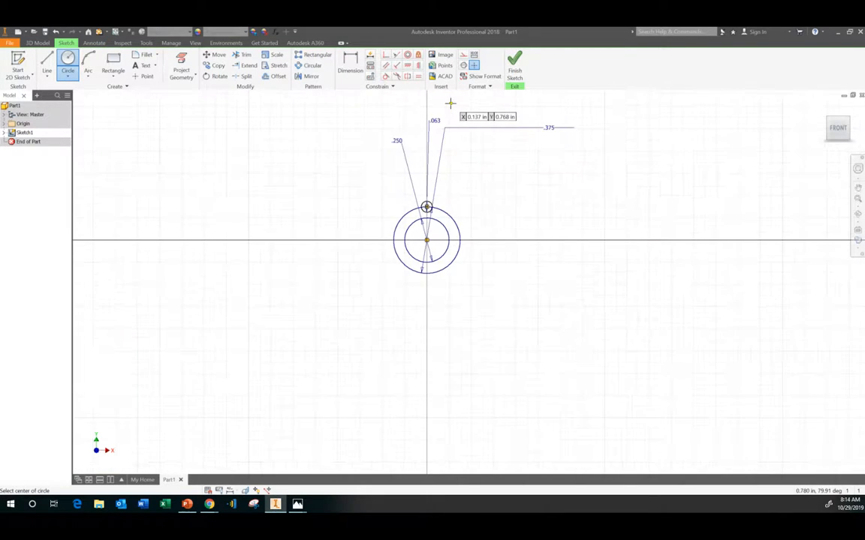
{"action": "scroll", "coordinate": [478, 120], "scroll_direction": "up", "scroll_amount": 3}
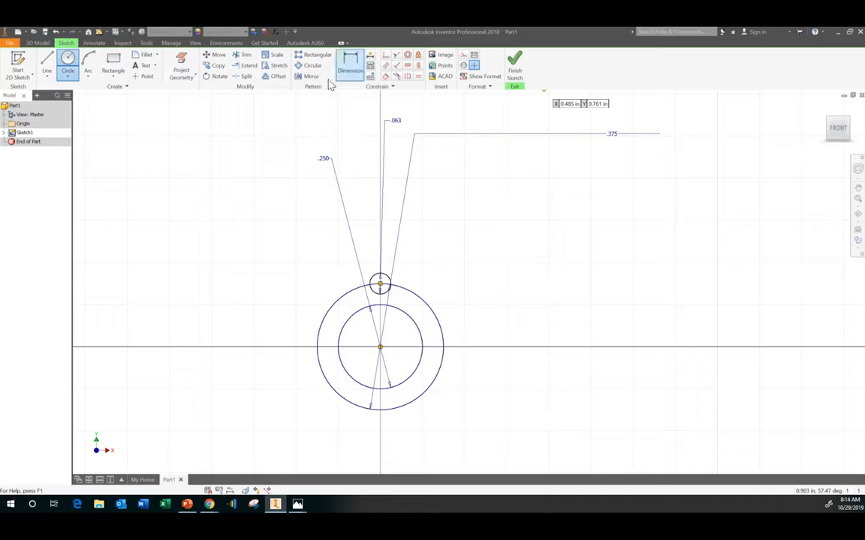
{"action": "left_click", "coordinate": [309, 66]}
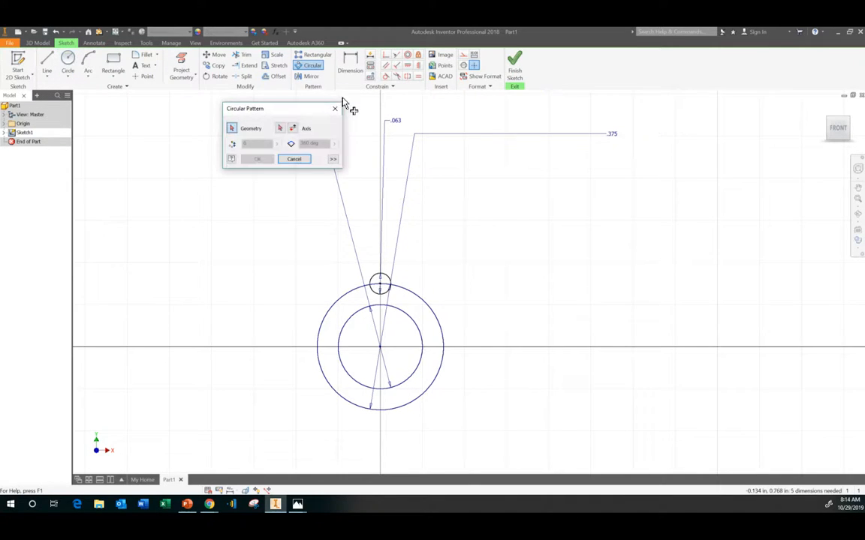
{"action": "left_click_drag", "start_coordinate": [278, 113], "coordinate": [216, 112]}
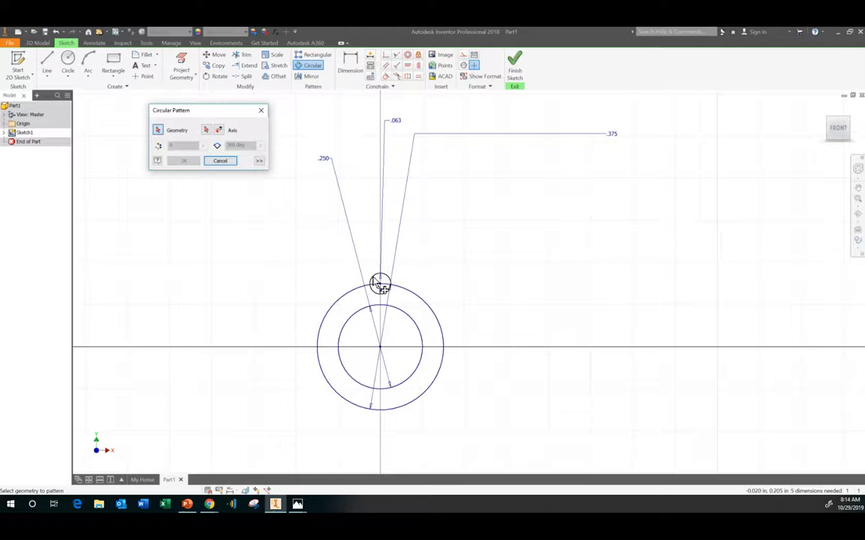
{"action": "left_click", "coordinate": [379, 284]}
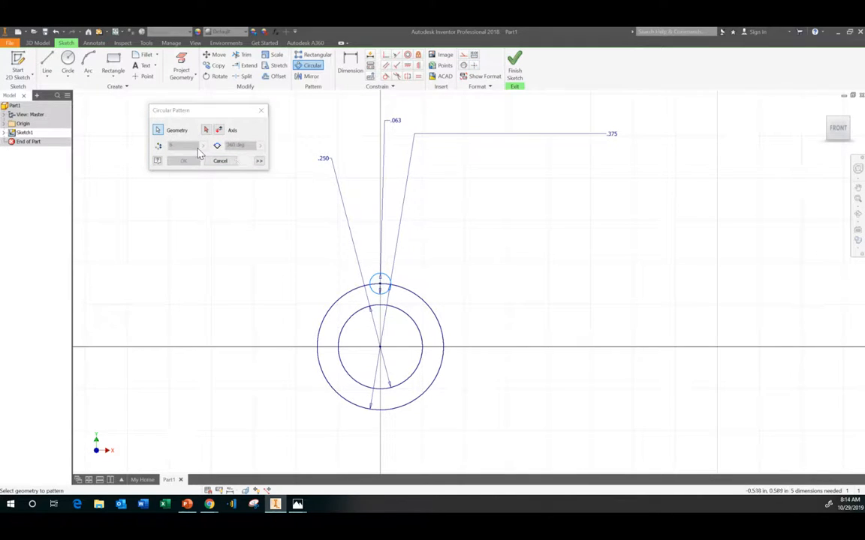
{"action": "left_click", "coordinate": [206, 132]}
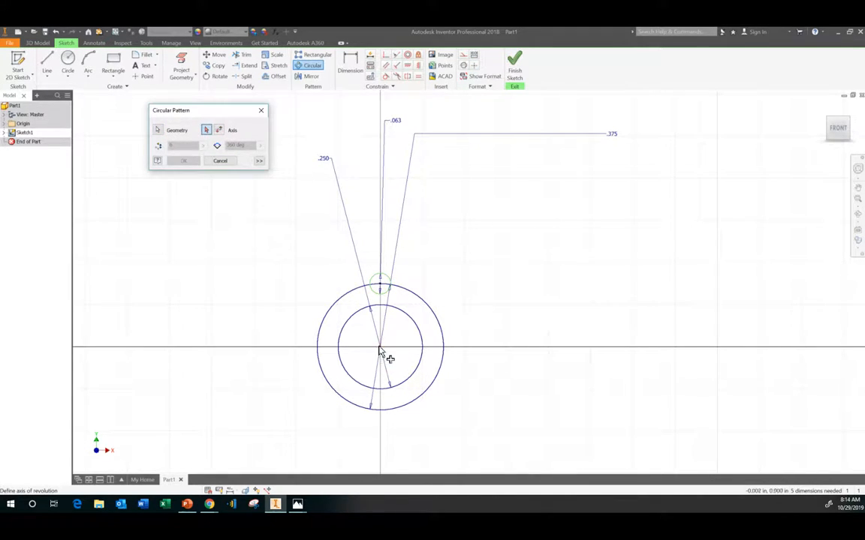
{"action": "left_click", "coordinate": [381, 350]}
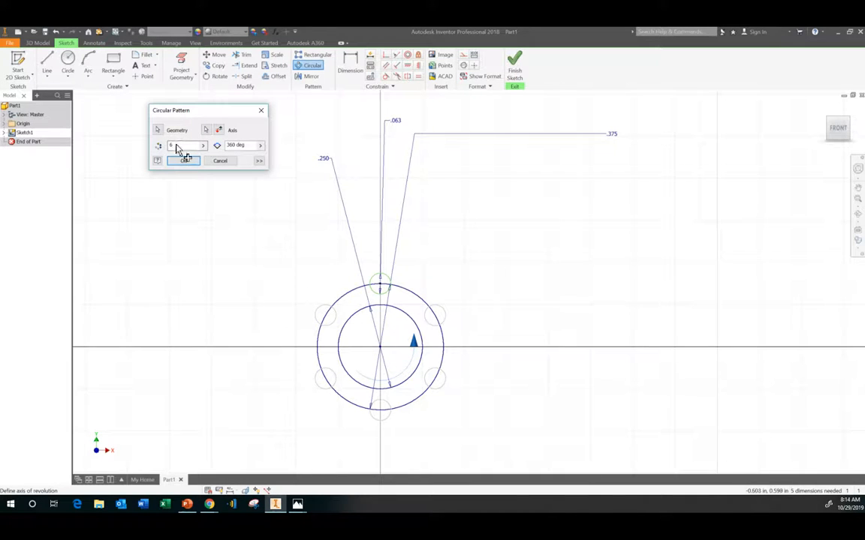
{"action": "left_click", "coordinate": [259, 160]}
{"action": "left_click", "coordinate": [208, 181]}
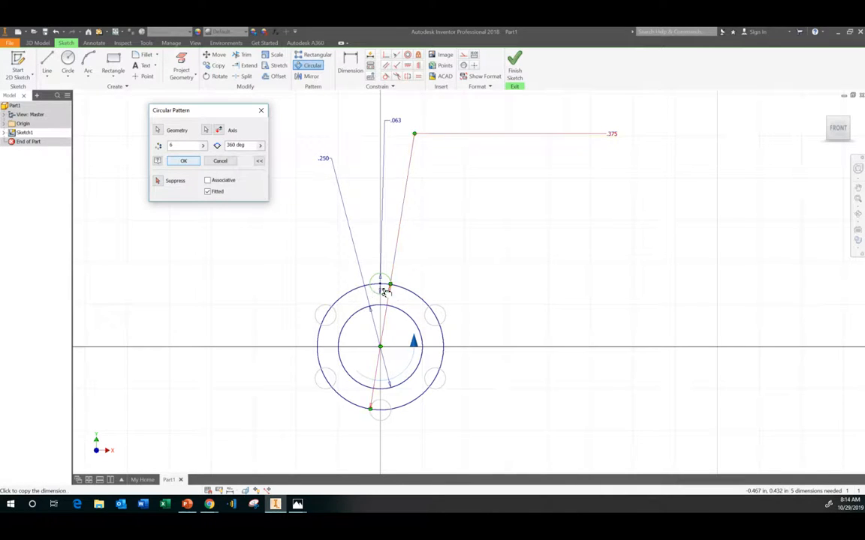
{"action": "left_click", "coordinate": [185, 162]}
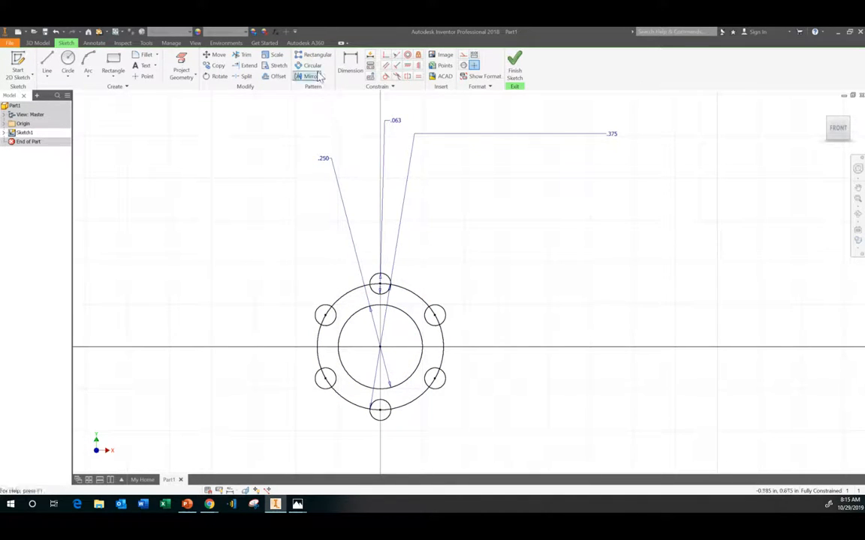
Trim the inner arcs of all six small circles and the outer-circle segments inside them, and finish the sketch
{"action": "left_click", "coordinate": [242, 54]}
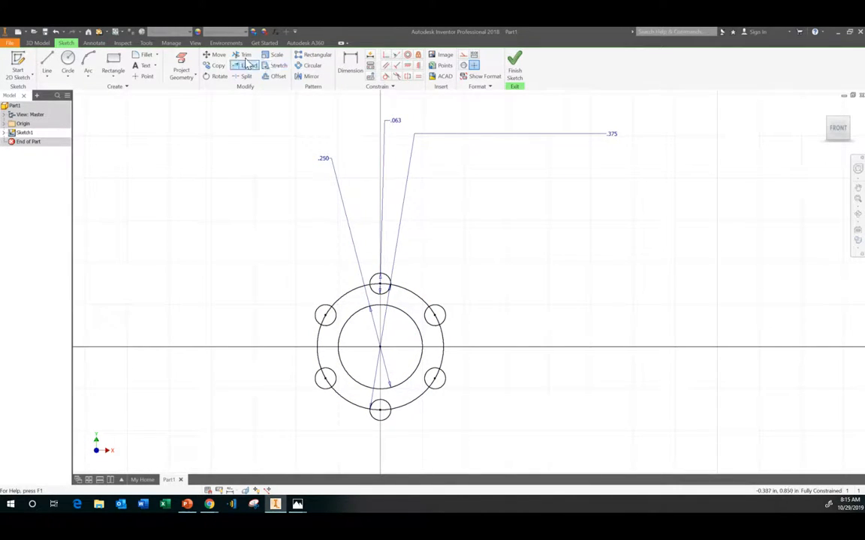
{"action": "left_click", "coordinate": [381, 294]}
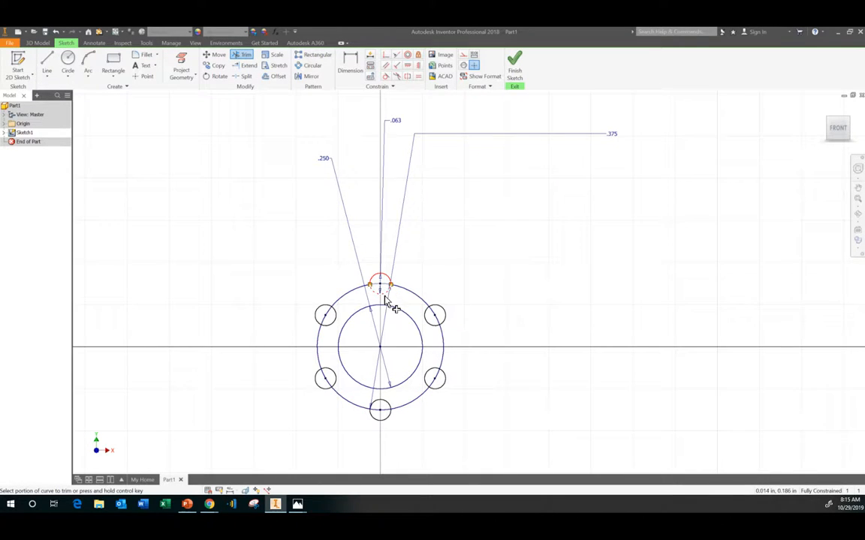
{"action": "left_click", "coordinate": [440, 326]}
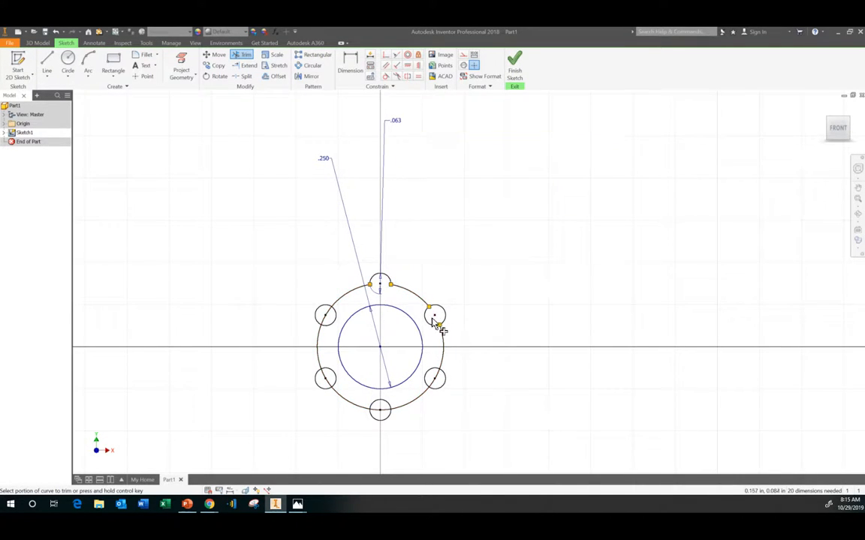
{"action": "left_click", "coordinate": [433, 373]}
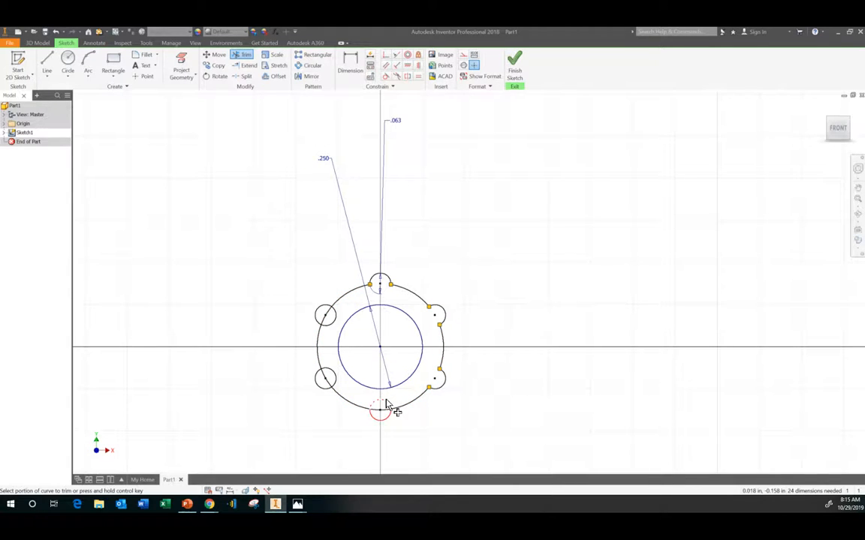
{"action": "left_click", "coordinate": [384, 405]}
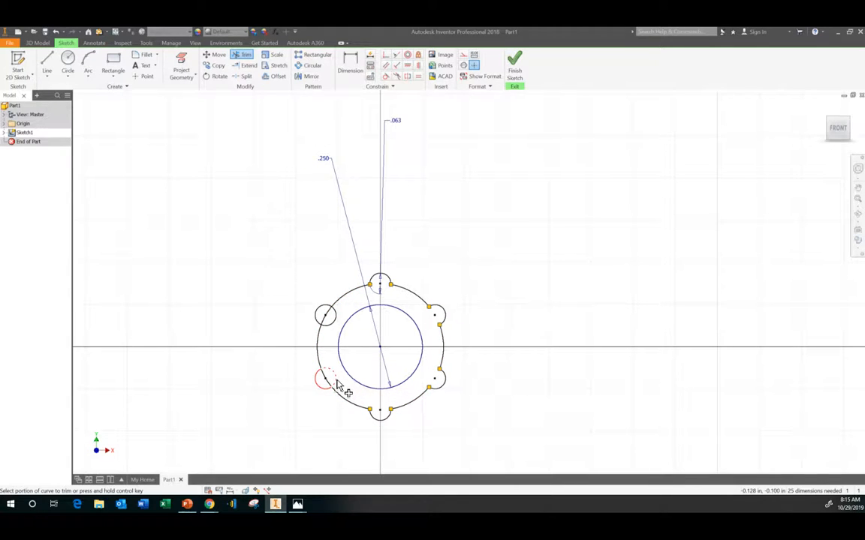
{"action": "left_click", "coordinate": [333, 382]}
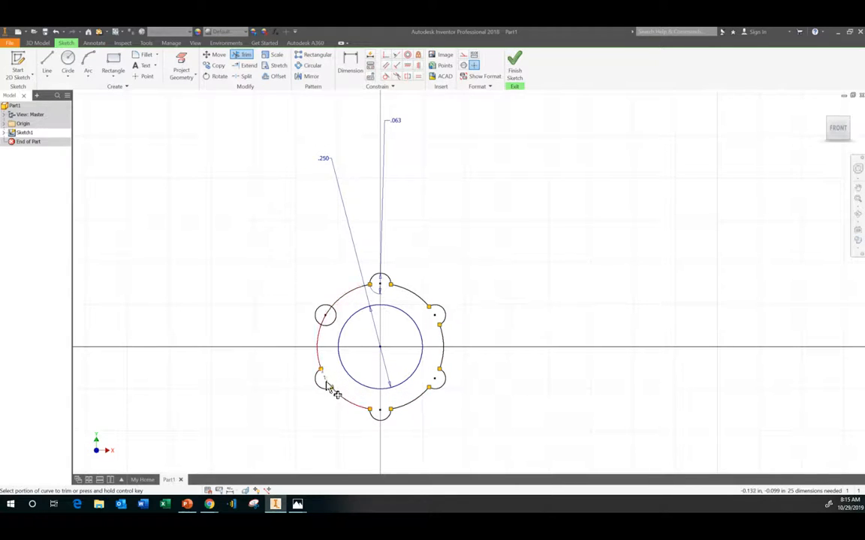
{"action": "left_click", "coordinate": [331, 321]}
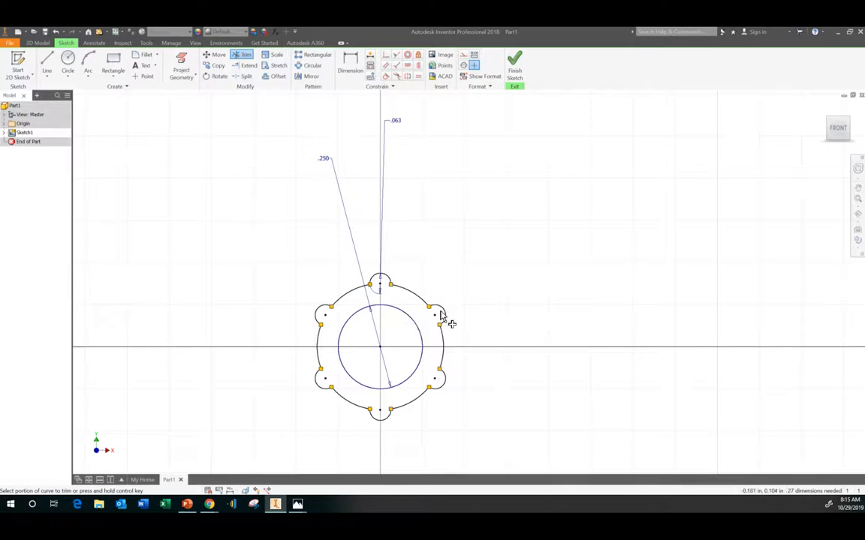
{"action": "left_click", "coordinate": [515, 63]}
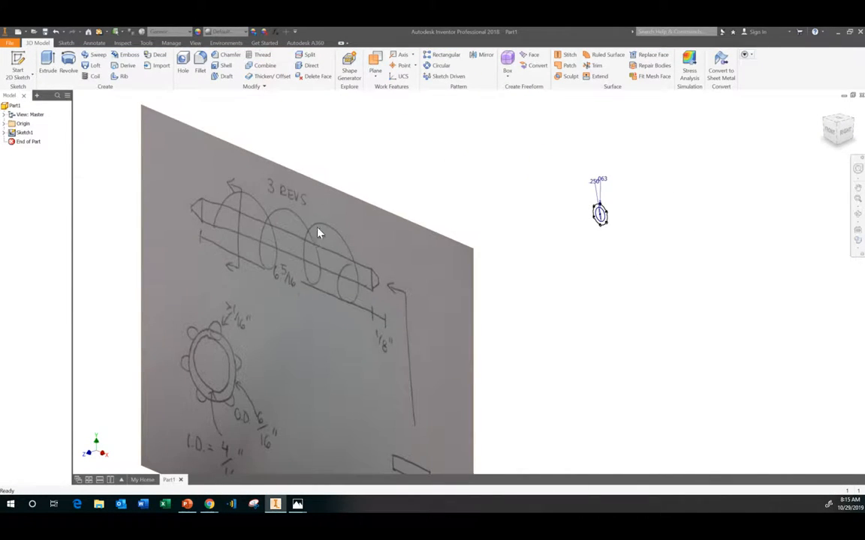
Start a Coil feature using the ridged ring as the profile and the origin's Z Axis as its axis
{"action": "scroll", "coordinate": [404, 236], "scroll_direction": "up", "scroll_amount": 3}
{"action": "scroll", "coordinate": [630, 239], "scroll_direction": "down", "scroll_amount": 5}
{"action": "scroll", "coordinate": [679, 222], "scroll_direction": "up", "scroll_amount": 4}
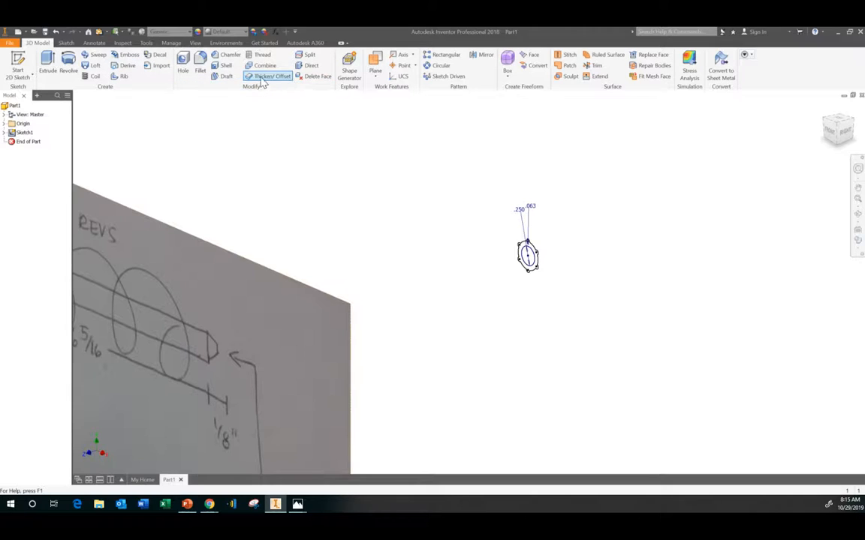
{"action": "left_click", "coordinate": [95, 78]}
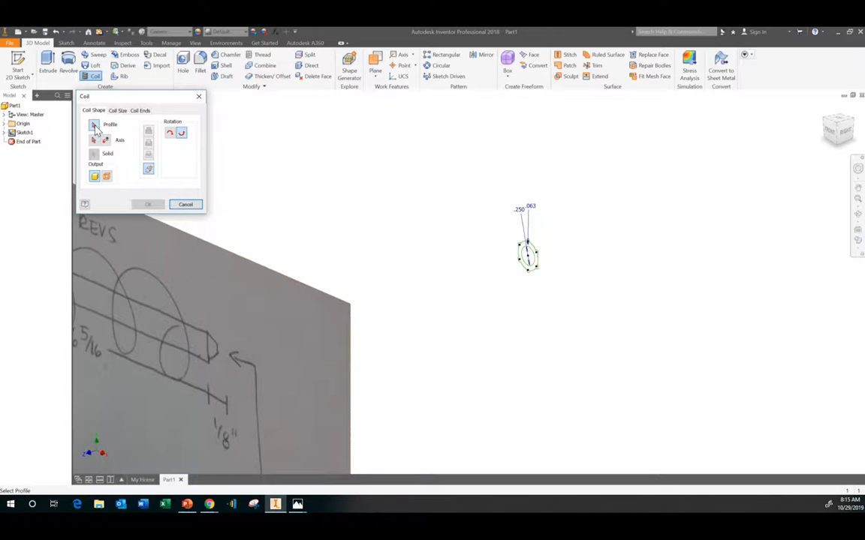
{"action": "scroll", "coordinate": [540, 252], "scroll_direction": "up", "scroll_amount": 3}
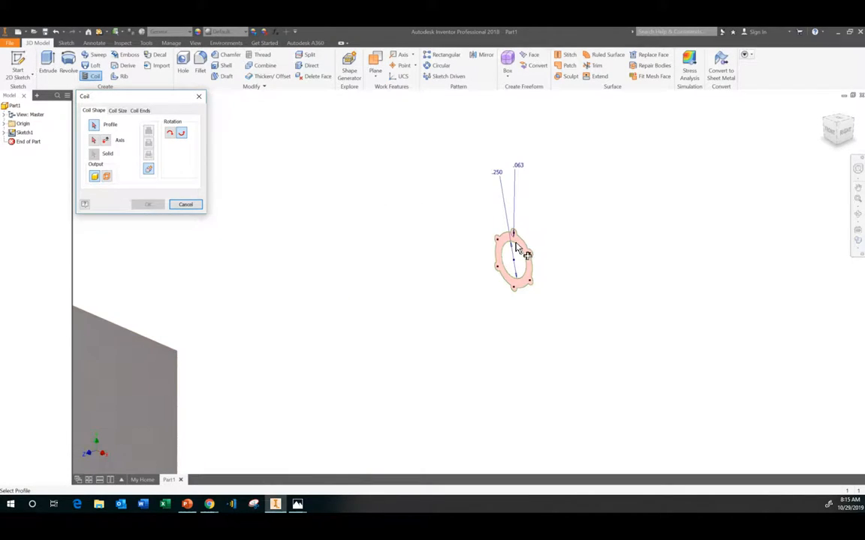
{"action": "left_click", "coordinate": [516, 249]}
{"action": "left_click", "coordinate": [94, 140]}
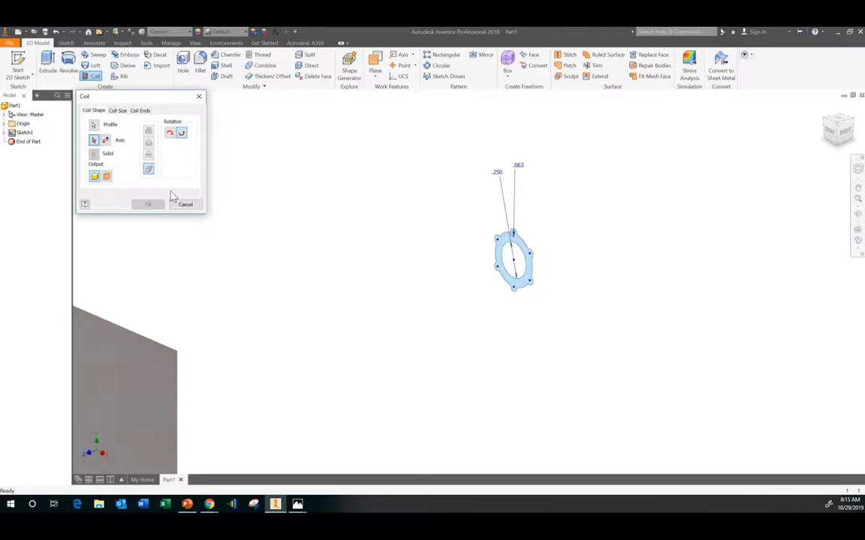
{"action": "left_click", "coordinate": [5, 124]}
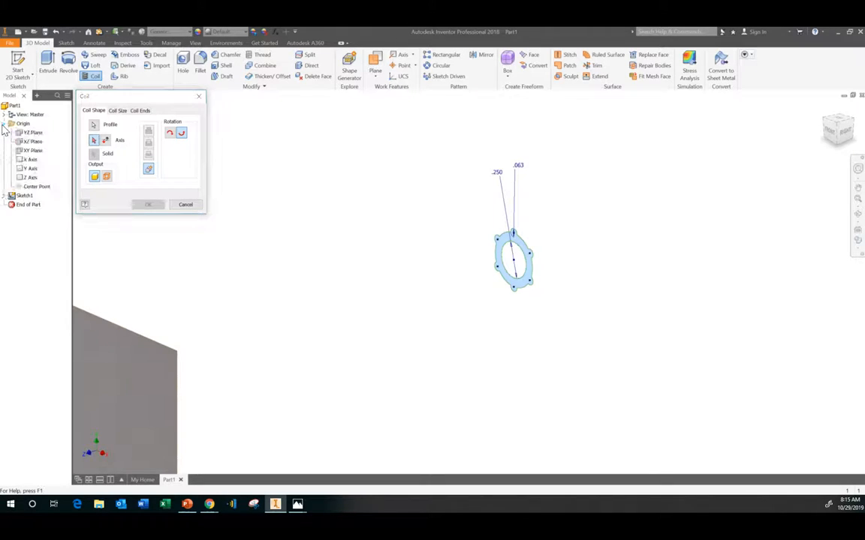
{"action": "left_click", "coordinate": [30, 178]}
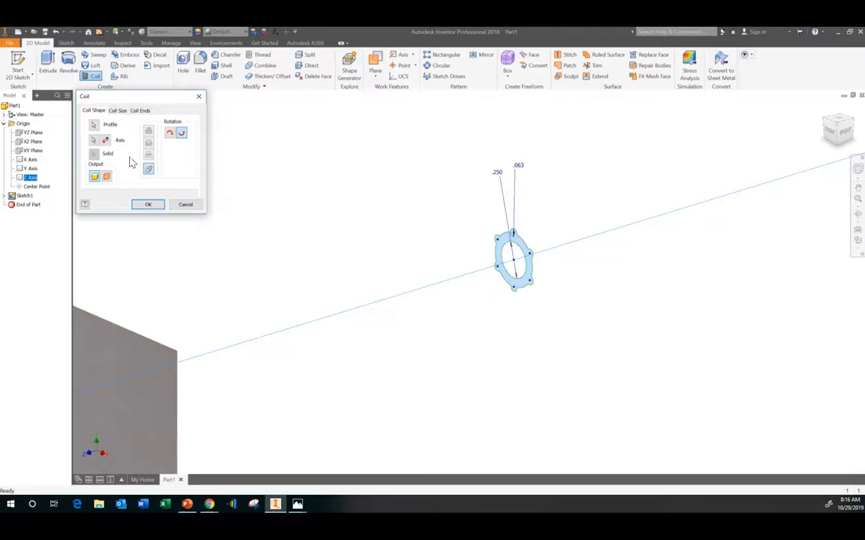
Define the coil by Revolution and Height with a height of 6 5/16 in and 3 revolutions, and create it
{"action": "left_click", "coordinate": [118, 112]}
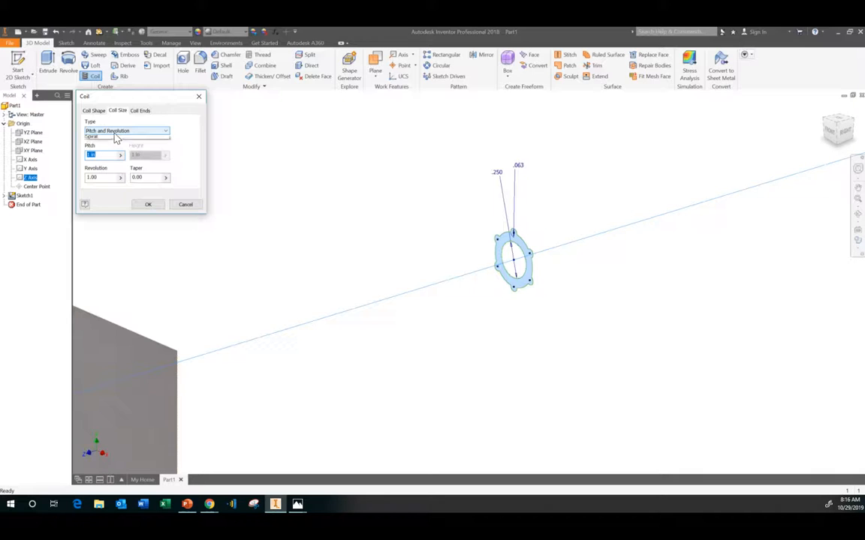
{"action": "left_click", "coordinate": [116, 132]}
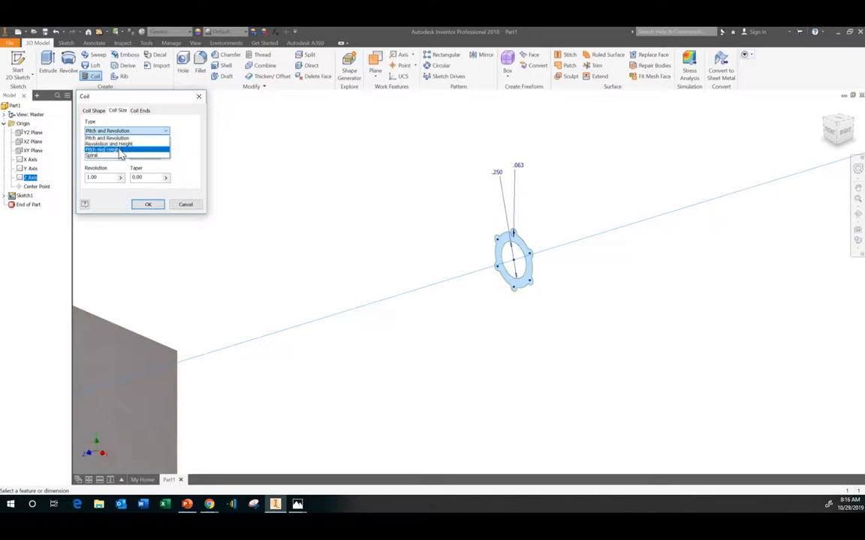
{"action": "left_click", "coordinate": [111, 143]}
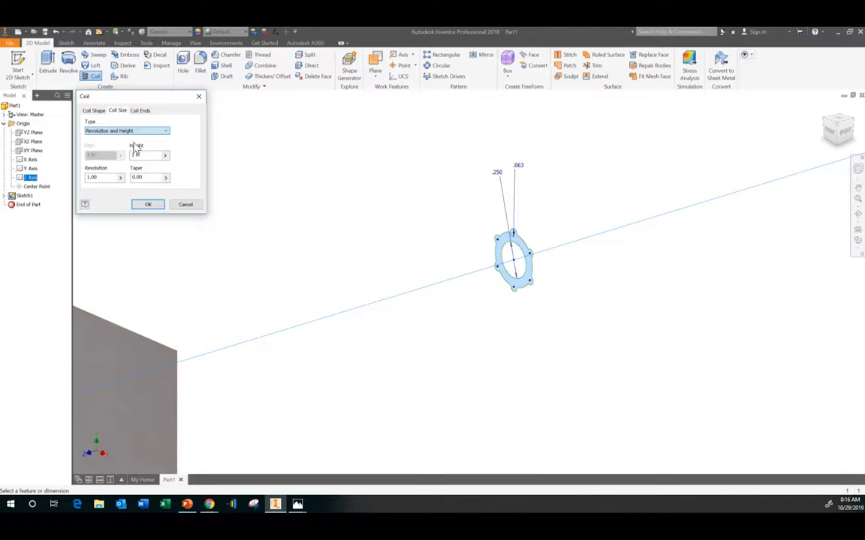
{"action": "scroll", "coordinate": [197, 406], "scroll_direction": "down", "scroll_amount": 3}
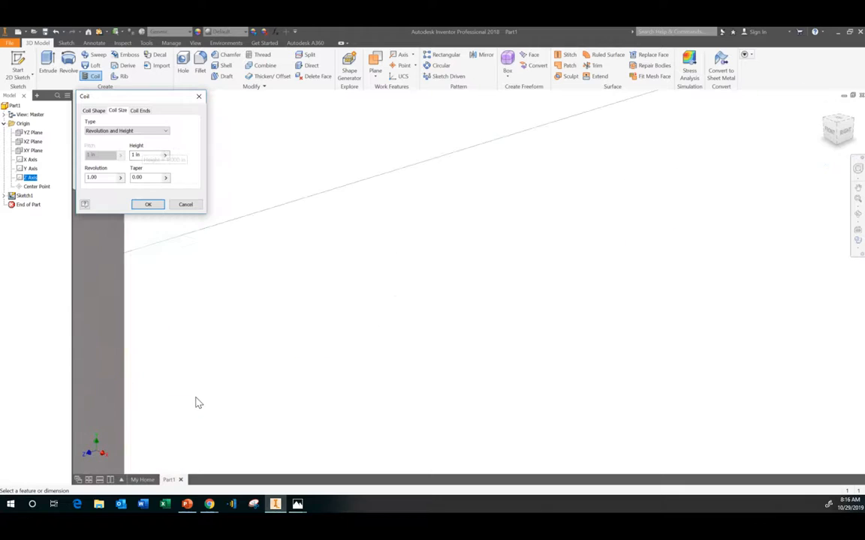
{"action": "scroll", "coordinate": [171, 398], "scroll_direction": "up", "scroll_amount": 8}
{"action": "scroll", "coordinate": [93, 437], "scroll_direction": "down", "scroll_amount": 4}
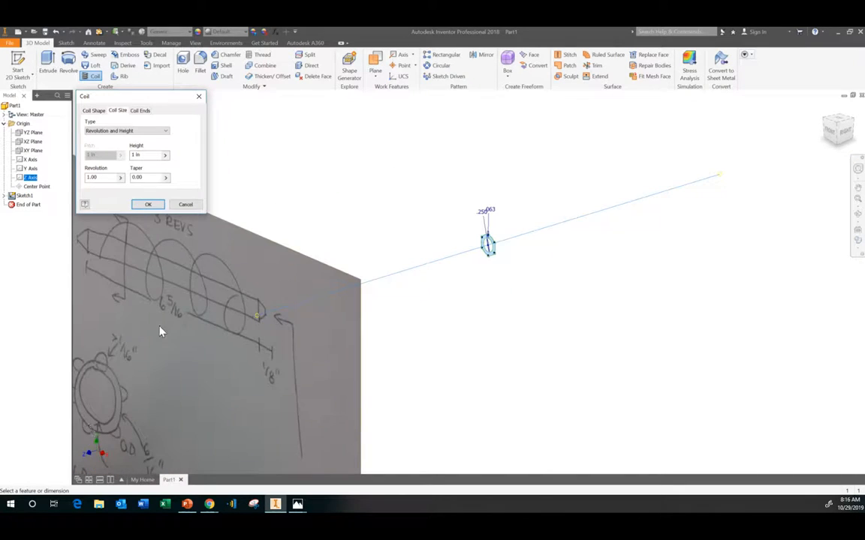
{"action": "scroll", "coordinate": [162, 315], "scroll_direction": "up", "scroll_amount": 2}
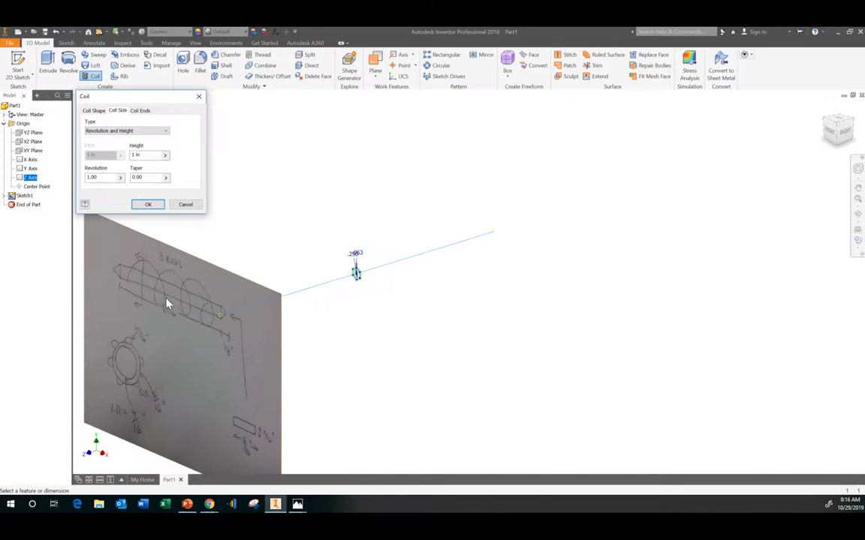
{"action": "left_click", "coordinate": [146, 154]}
{"action": "double_click", "coordinate": [94, 177]}
{"action": "type", "text": "3"}
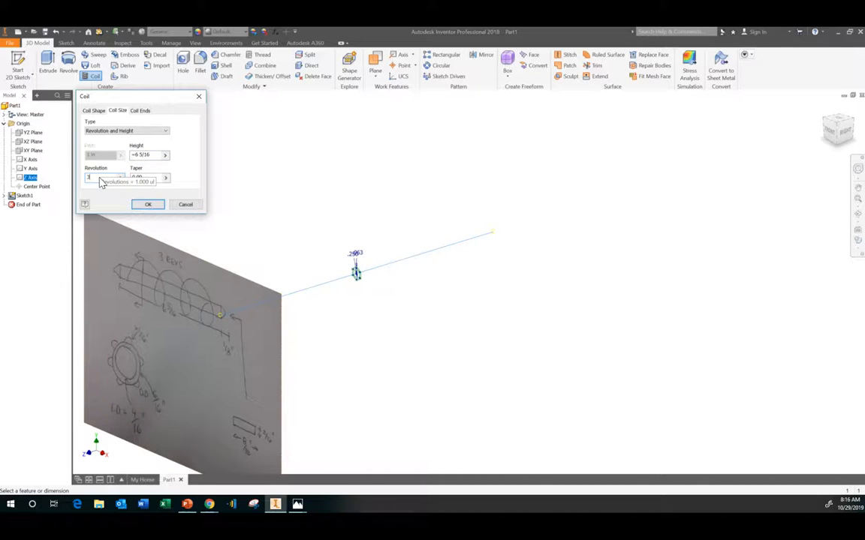
{"action": "left_click", "coordinate": [149, 205]}
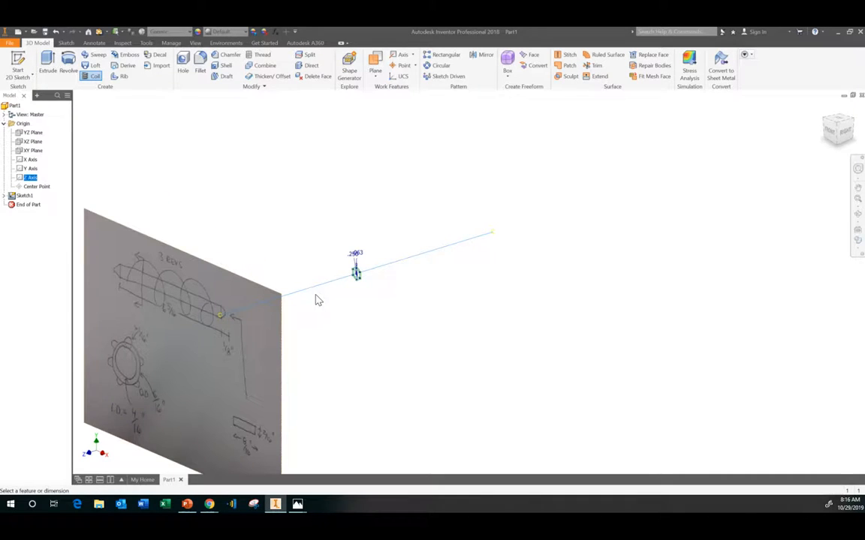
Inspect the coiled vine and compare it with the end details in the Red Vine Dimensions image
{"action": "scroll", "coordinate": [201, 333], "scroll_direction": "down", "scroll_amount": 6}
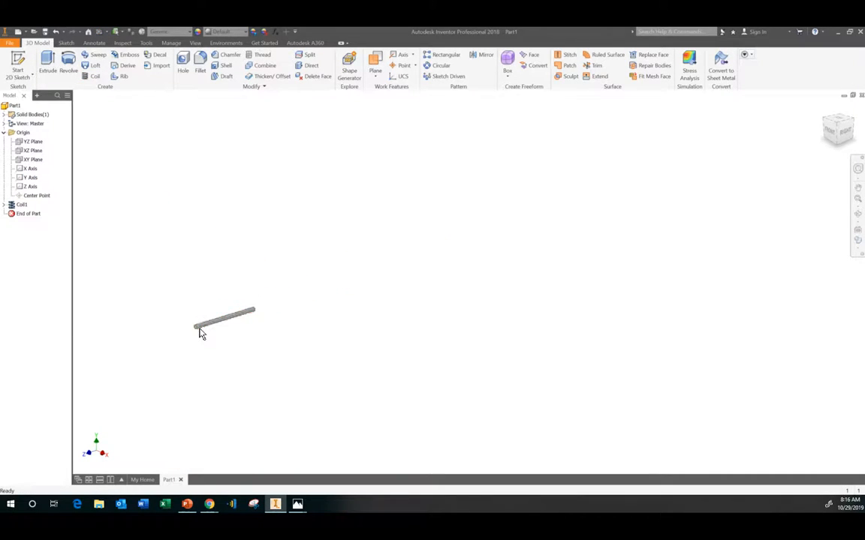
{"action": "scroll", "coordinate": [190, 322], "scroll_direction": "up", "scroll_amount": 6}
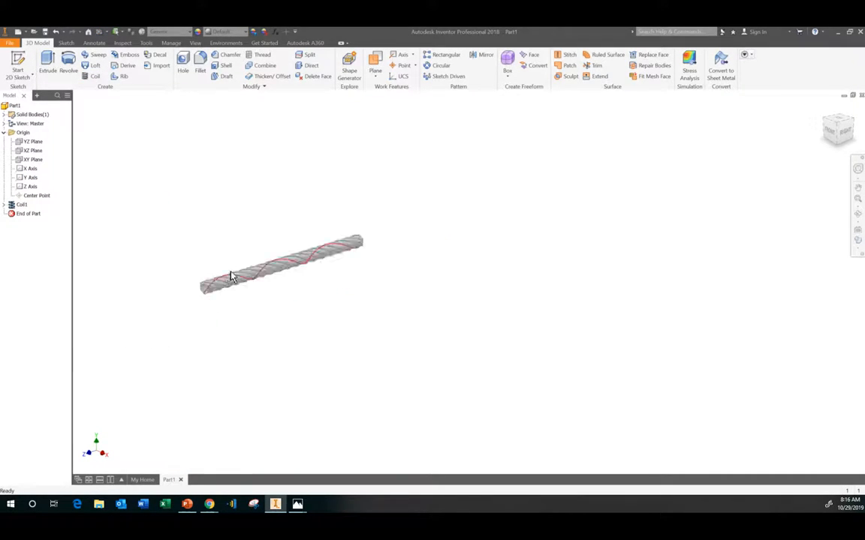
{"action": "scroll", "coordinate": [262, 236], "scroll_direction": "up", "scroll_amount": 2}
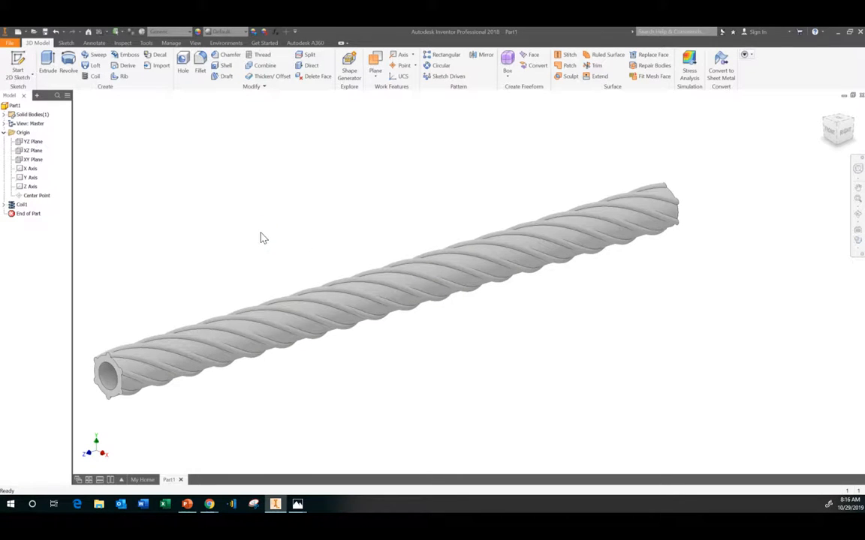
{"action": "scroll", "coordinate": [261, 237], "scroll_direction": "down", "scroll_amount": 2}
{"action": "mouse_move", "coordinate": [297, 504]}
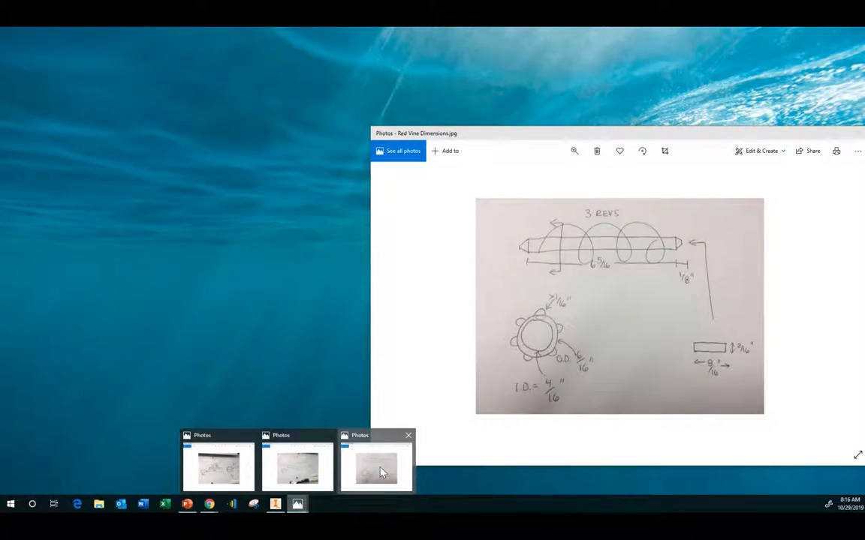
{"action": "left_click", "coordinate": [379, 469]}
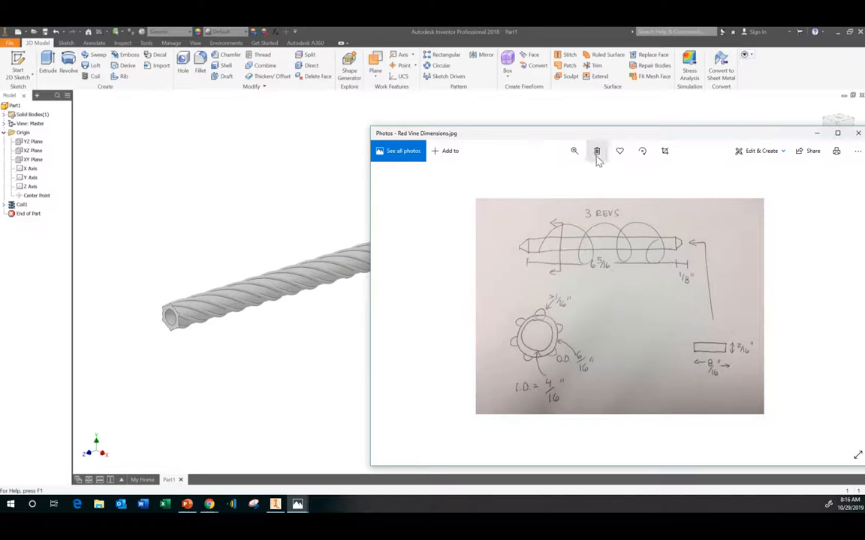
{"action": "left_click_drag", "start_coordinate": [583, 132], "coordinate": [518, 156]}
{"action": "left_click", "coordinate": [750, 163]}
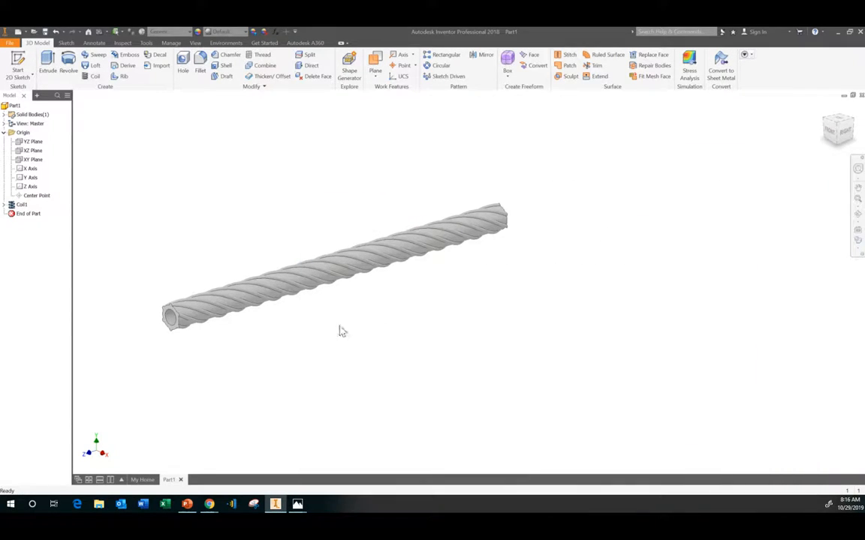
Create a work plane midway between the vine's two end faces with Midplane between Two Planes
{"action": "left_click", "coordinate": [31, 144]}
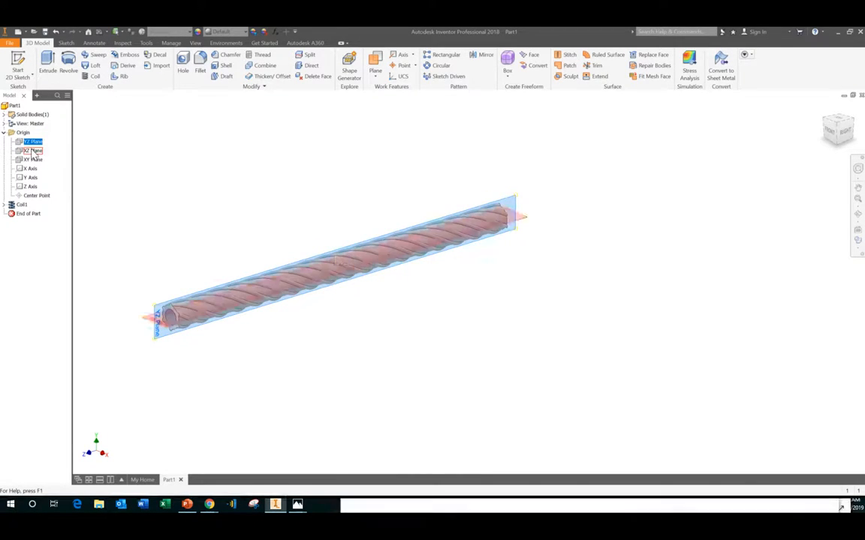
{"action": "left_click", "coordinate": [32, 151]}
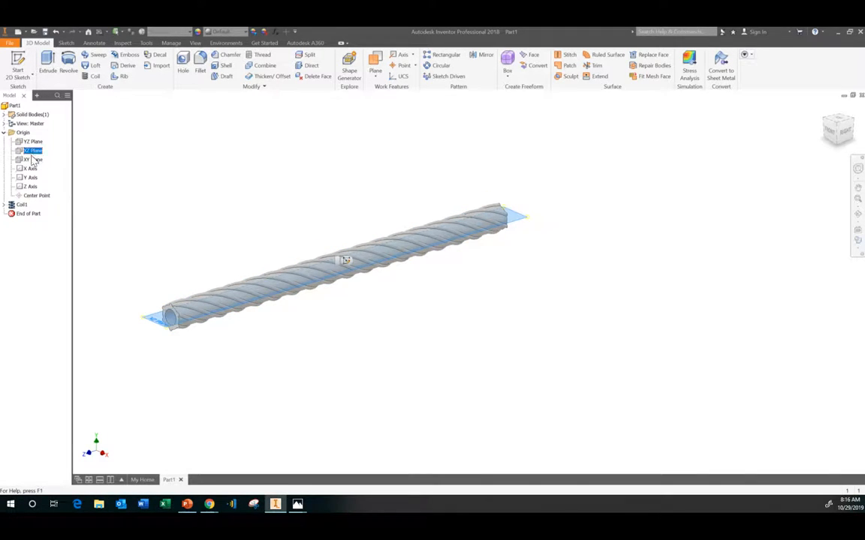
{"action": "left_click", "coordinate": [33, 160]}
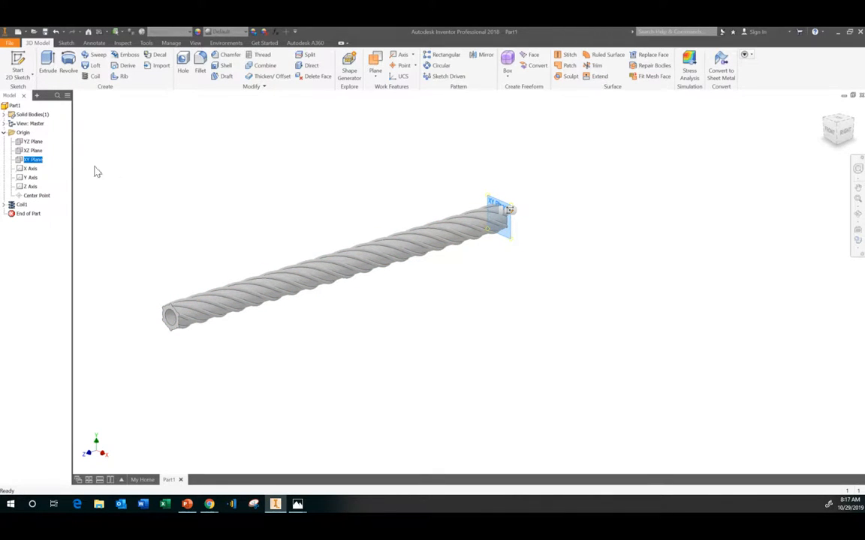
{"action": "left_click", "coordinate": [33, 259]}
{"action": "left_click", "coordinate": [377, 80]}
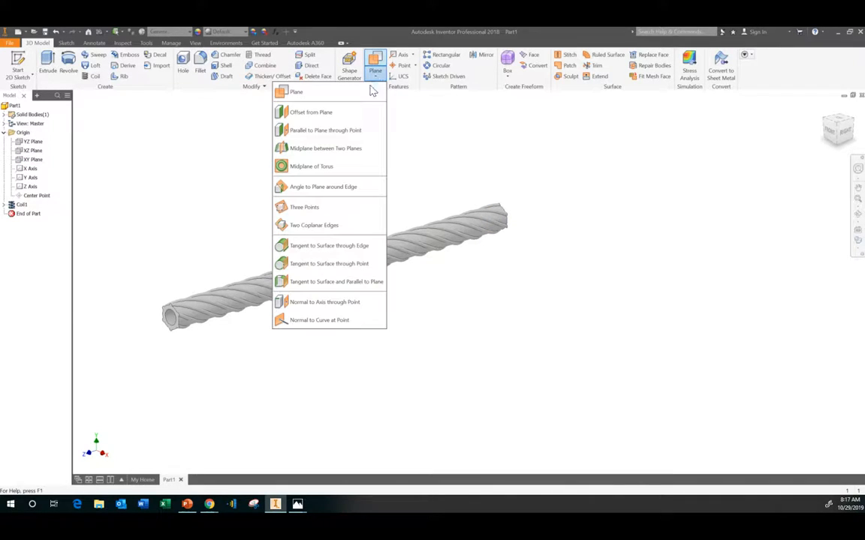
{"action": "left_click", "coordinate": [339, 149]}
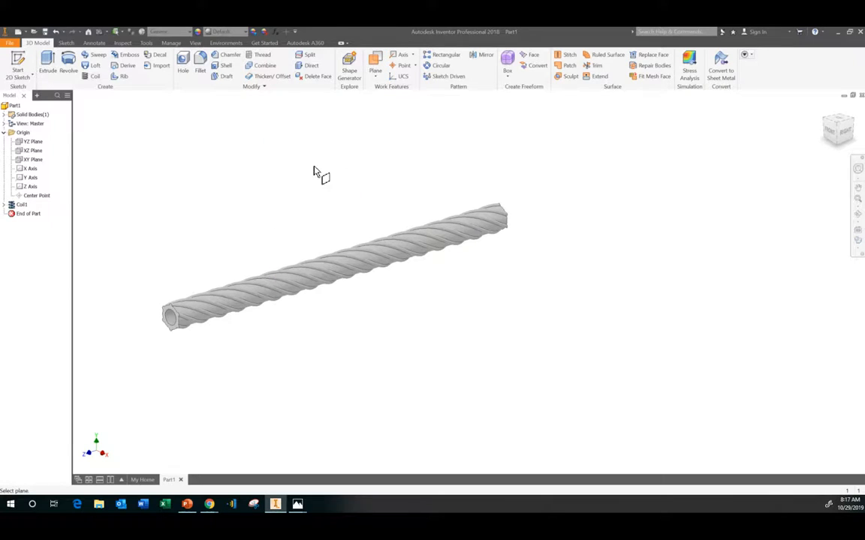
{"action": "left_click", "coordinate": [175, 318]}
{"action": "left_click", "coordinate": [506, 217]}
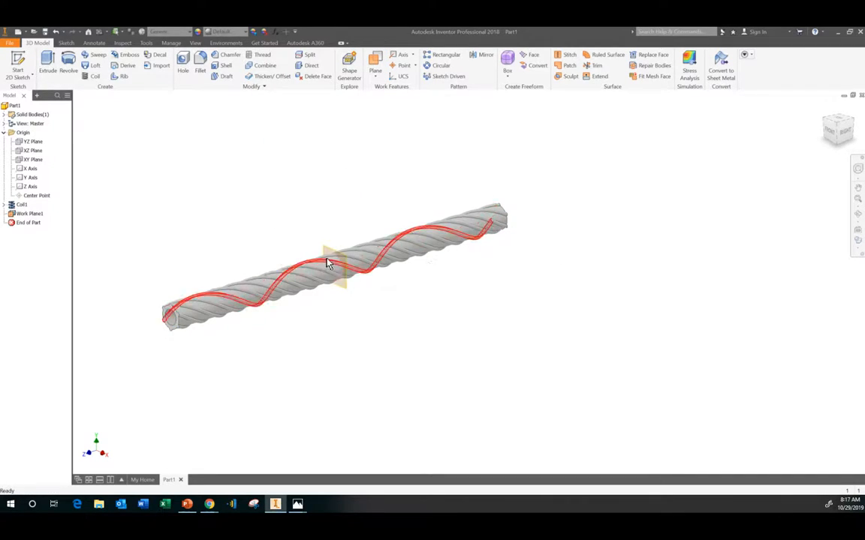
Sketch on the vine's front end face, project the ridged ring's outline into it, and finish the sketch
{"action": "scroll", "coordinate": [330, 251], "scroll_direction": "down", "scroll_amount": 3}
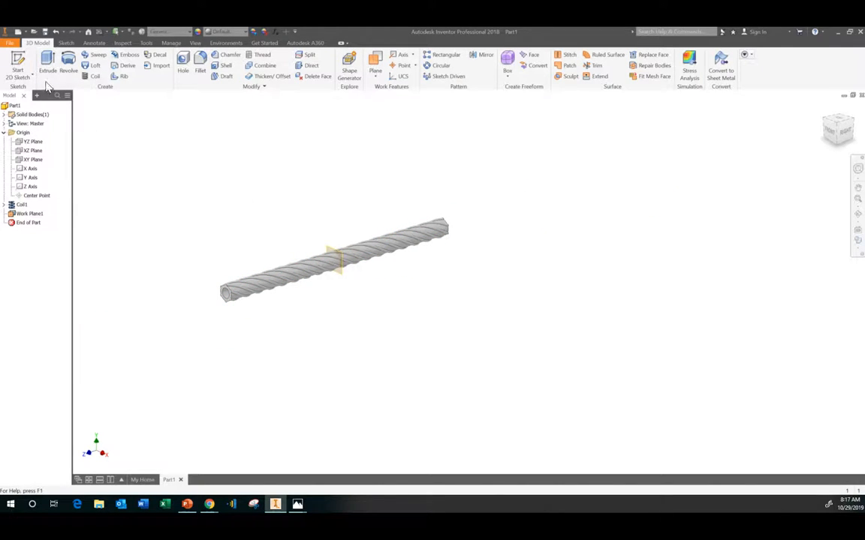
{"action": "left_click", "coordinate": [19, 64]}
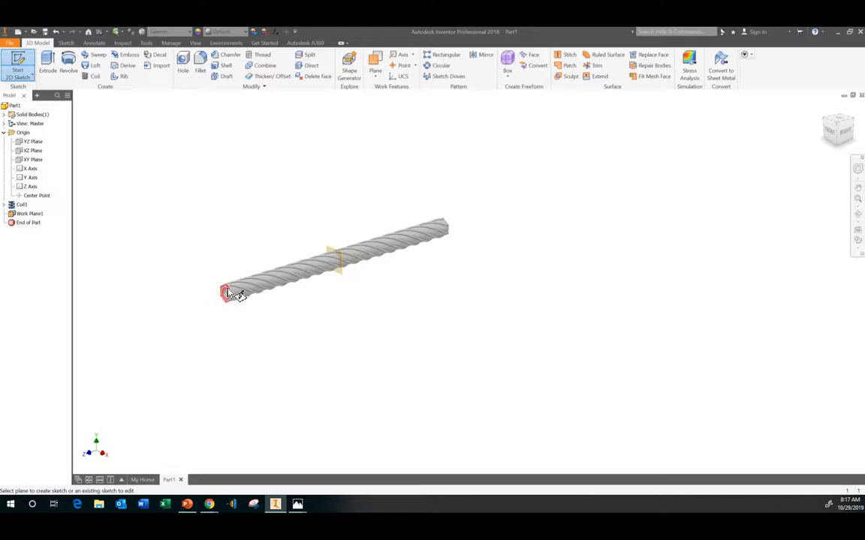
{"action": "scroll", "coordinate": [234, 292], "scroll_direction": "up", "scroll_amount": 3}
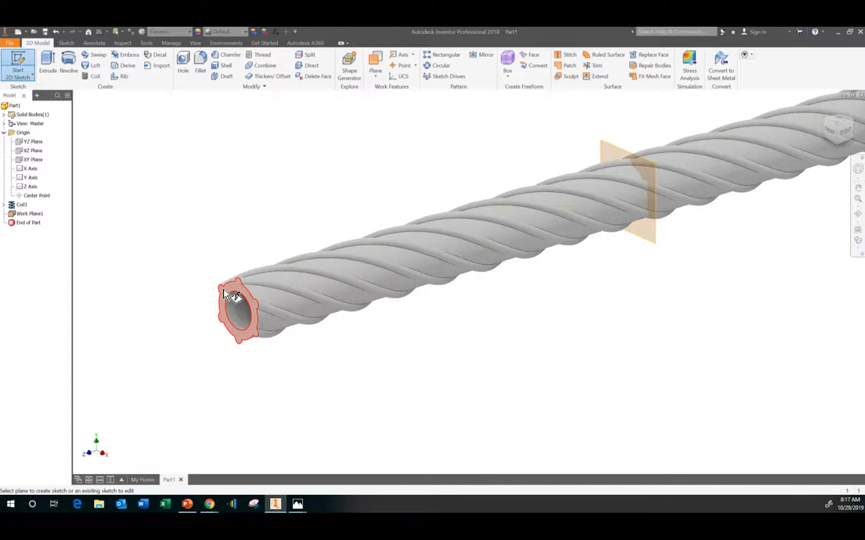
{"action": "left_click", "coordinate": [223, 292]}
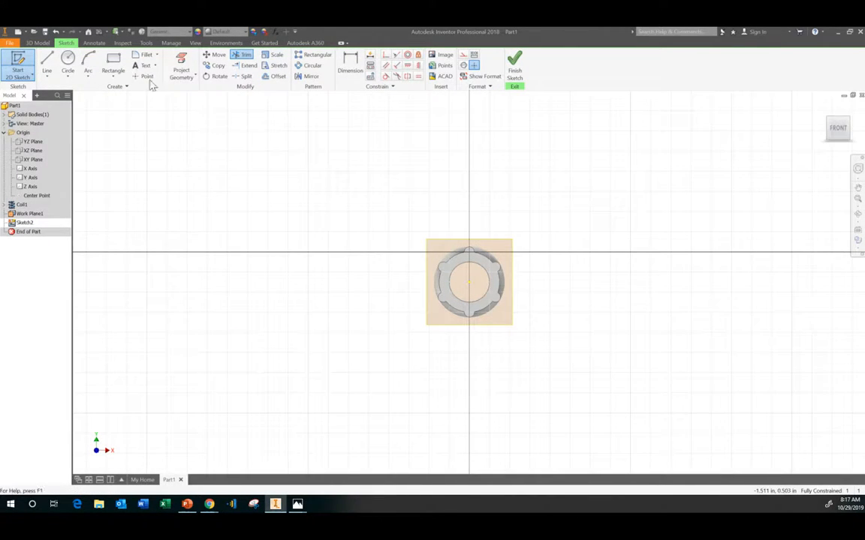
{"action": "left_click", "coordinate": [181, 67]}
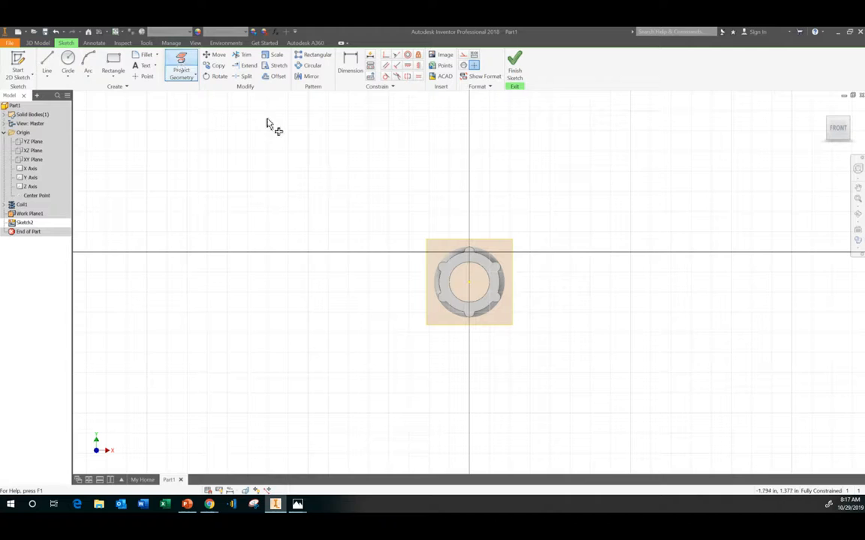
{"action": "left_click", "coordinate": [456, 267]}
{"action": "left_click", "coordinate": [527, 78]}
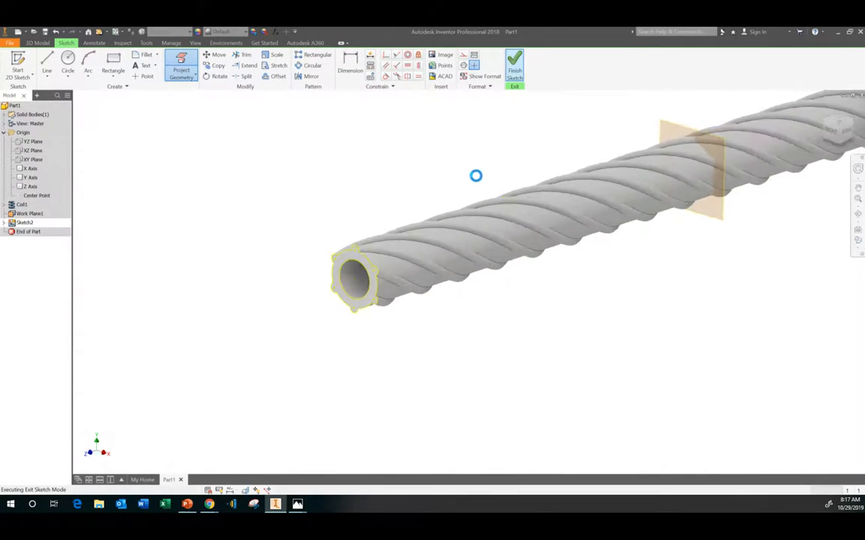
{"action": "scroll", "coordinate": [311, 285], "scroll_direction": "down", "scroll_amount": 2}
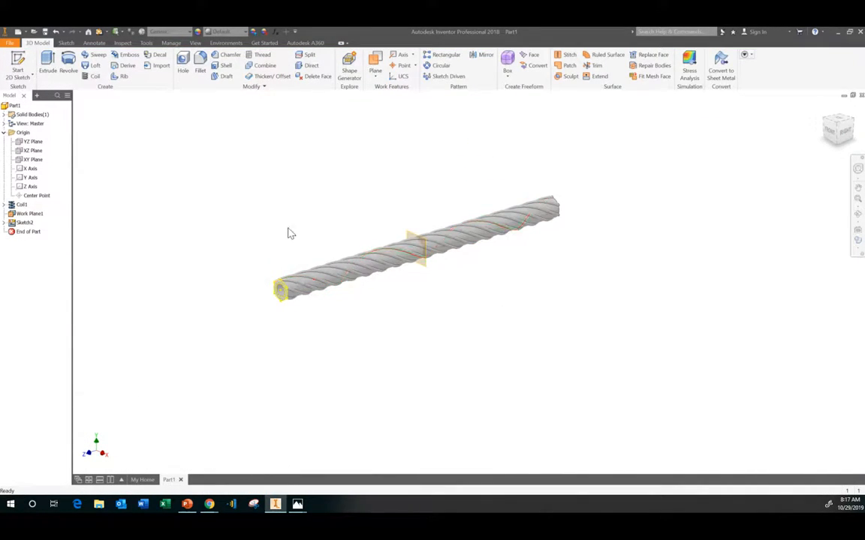
{"action": "scroll", "coordinate": [285, 257], "scroll_direction": "up", "scroll_amount": 3}
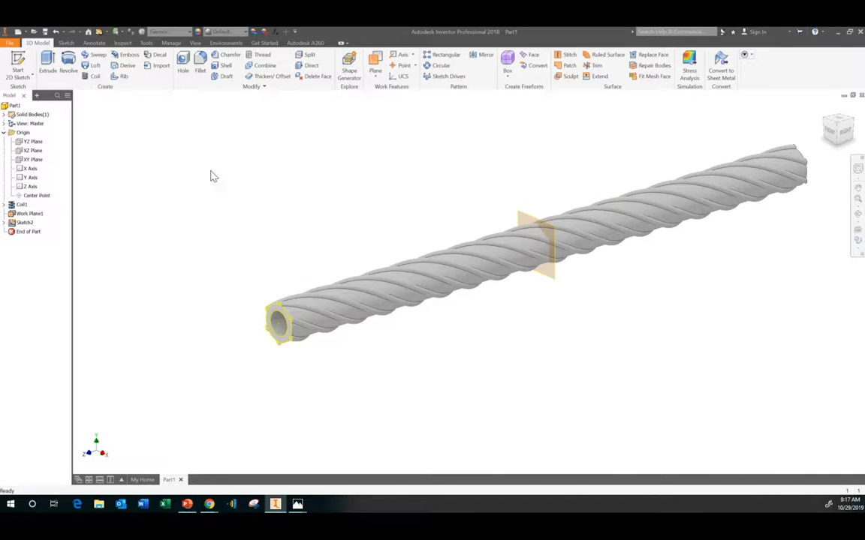
{"action": "left_click", "coordinate": [376, 72]}
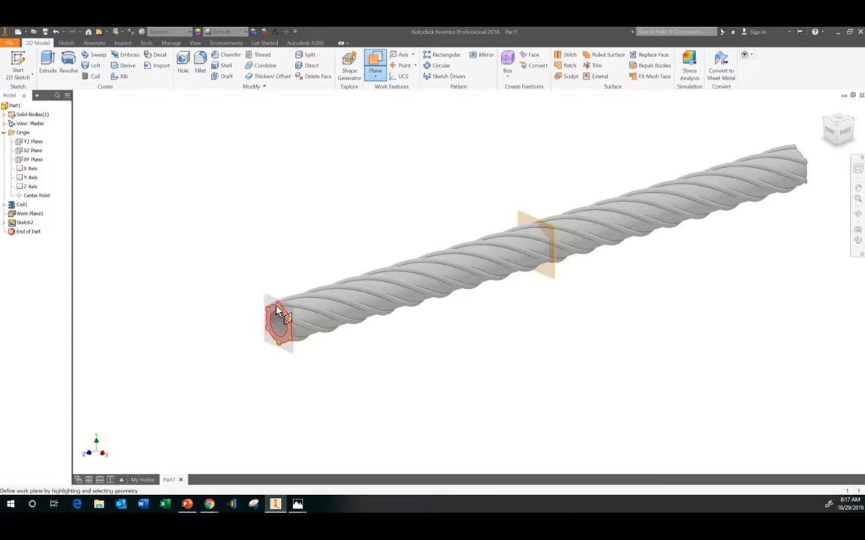
{"action": "left_click", "coordinate": [276, 316]}
{"action": "left_click", "coordinate": [291, 328]}
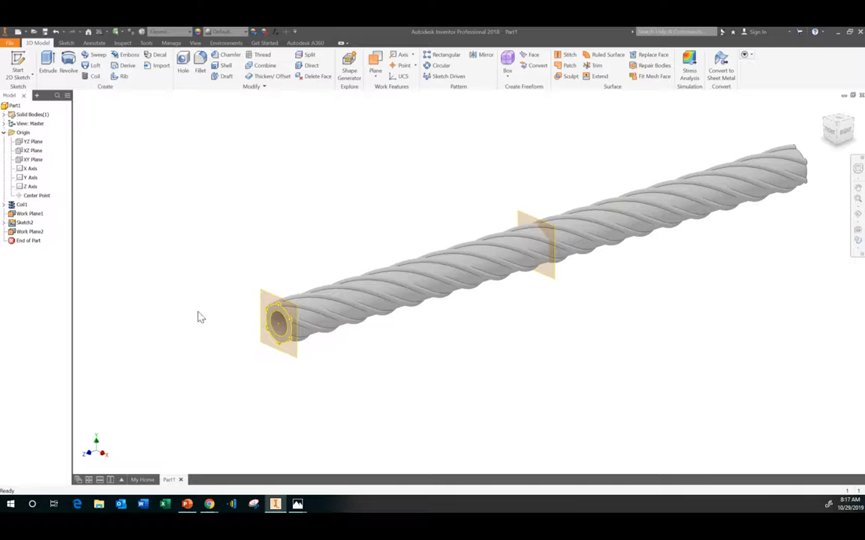
{"action": "right_click", "coordinate": [30, 231]}
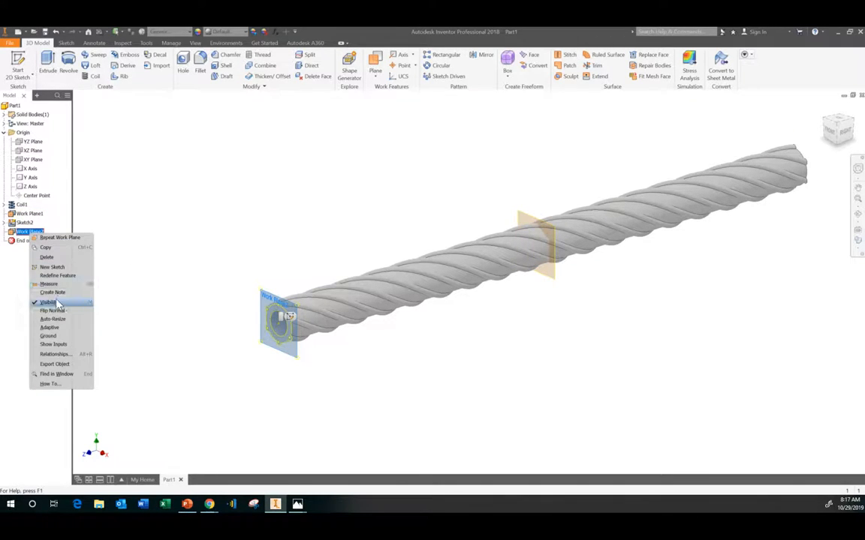
{"action": "left_click", "coordinate": [49, 254]}
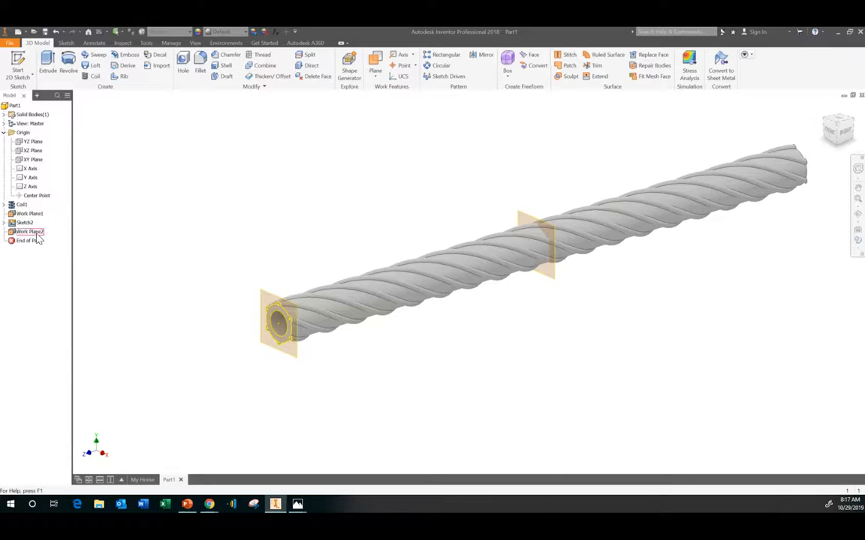
{"action": "right_click", "coordinate": [33, 232]}
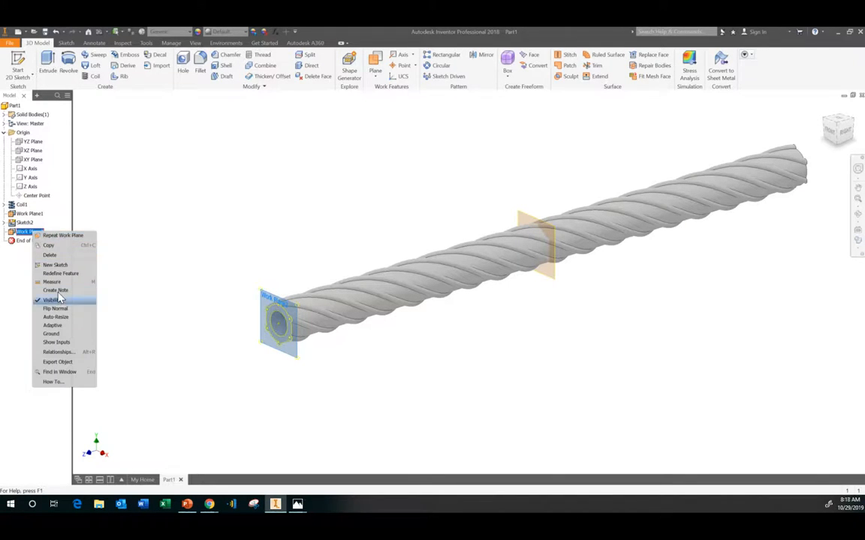
{"action": "left_click", "coordinate": [50, 255]}
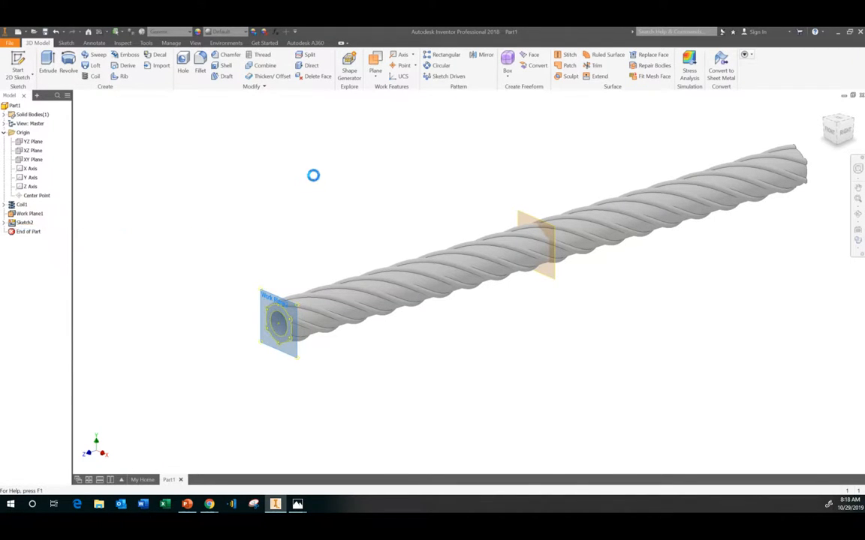
Create a work plane offset 1/8 in outward from the vine's front end face, following the dimension image
{"action": "left_click", "coordinate": [374, 74]}
{"action": "left_click", "coordinate": [331, 114]}
{"action": "left_click", "coordinate": [278, 312]}
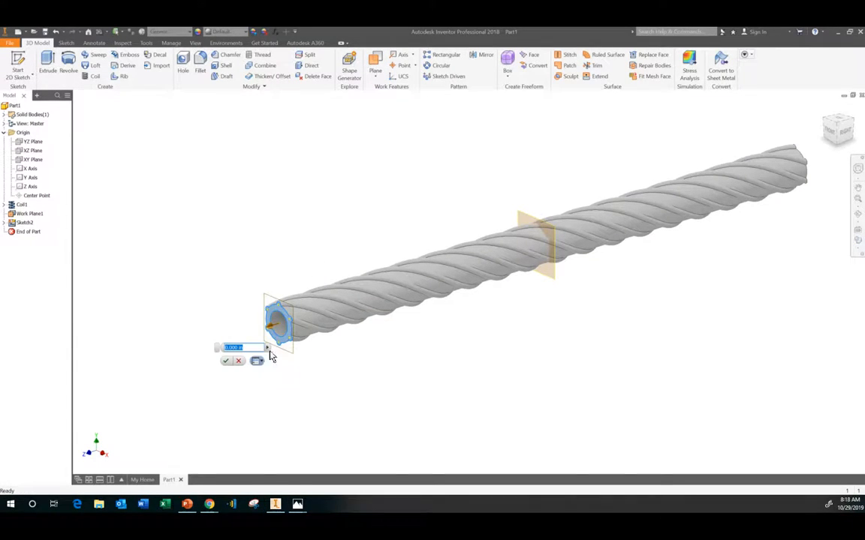
{"action": "left_click_drag", "start_coordinate": [274, 330], "coordinate": [249, 331]}
{"action": "mouse_move", "coordinate": [297, 504]}
{"action": "left_click", "coordinate": [328, 471]}
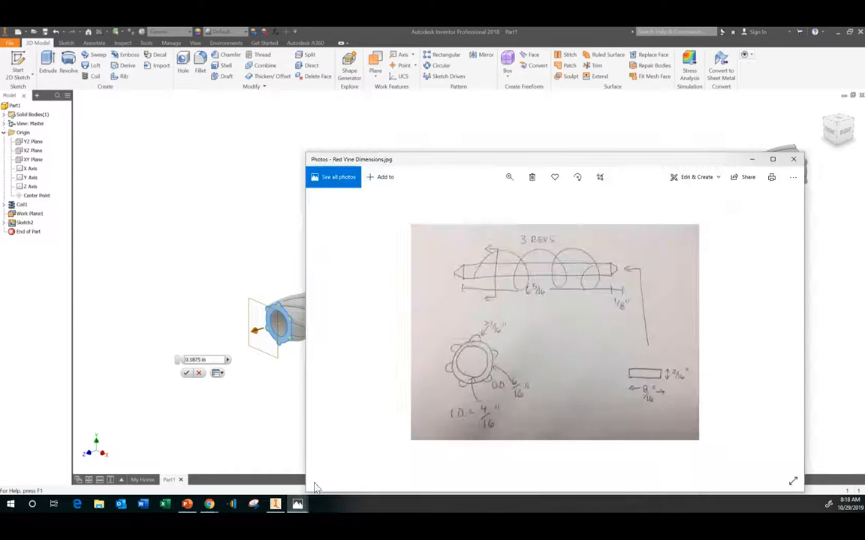
{"action": "left_click", "coordinate": [197, 360]}
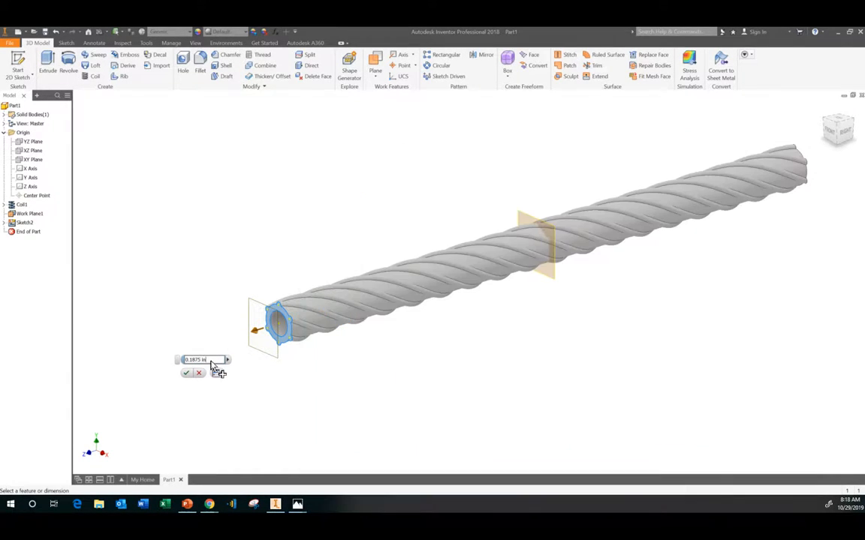
{"action": "type", "text": "-1/8"}
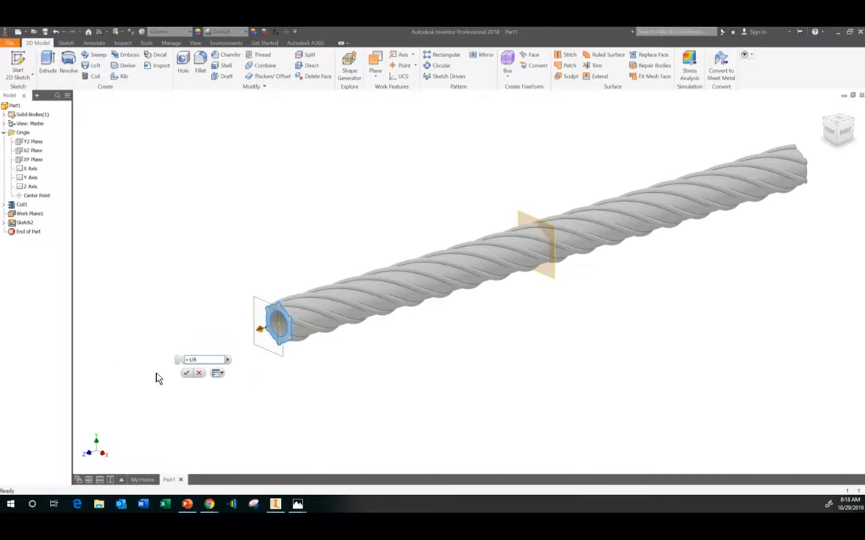
{"action": "left_click", "coordinate": [185, 373]}
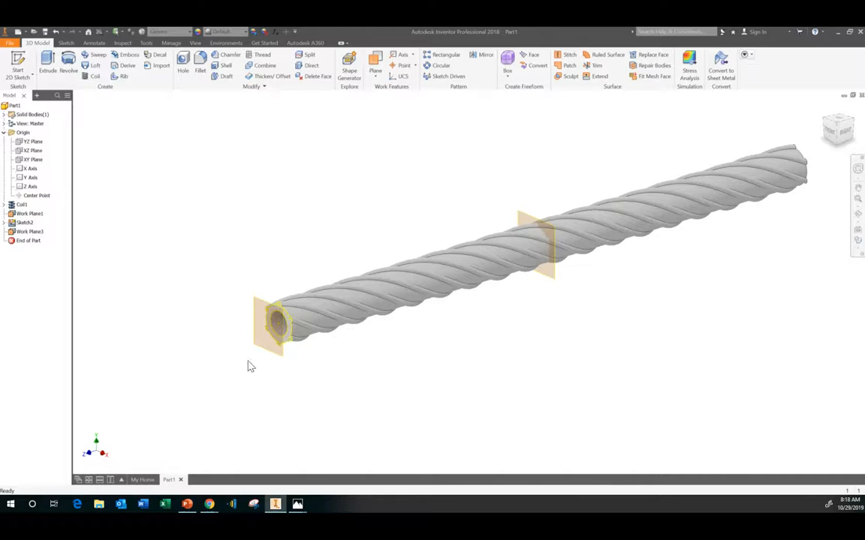
Start a sketch on the offset work plane beyond the vine's front end and check the end rectangle's size in the Red Vine Dimensions image
{"action": "left_click", "coordinate": [18, 64]}
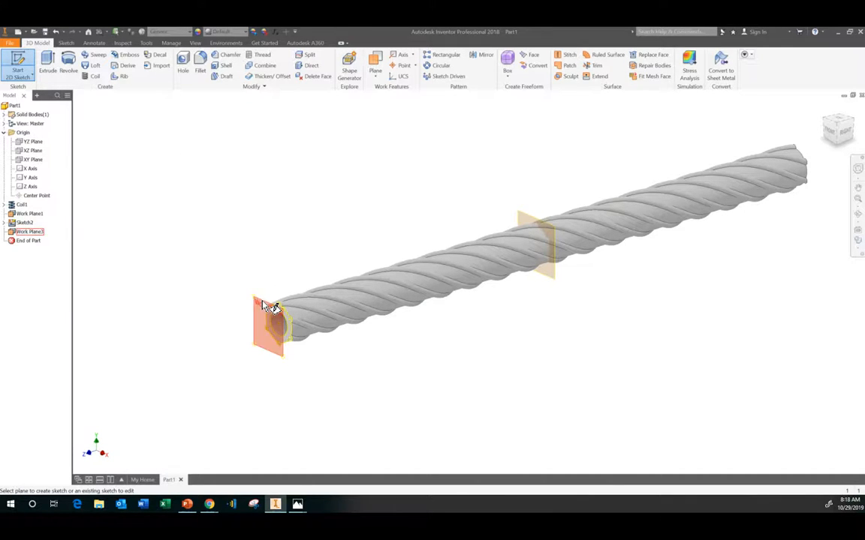
{"action": "left_click", "coordinate": [263, 304]}
{"action": "scroll", "coordinate": [481, 282], "scroll_direction": "up", "scroll_amount": 5}
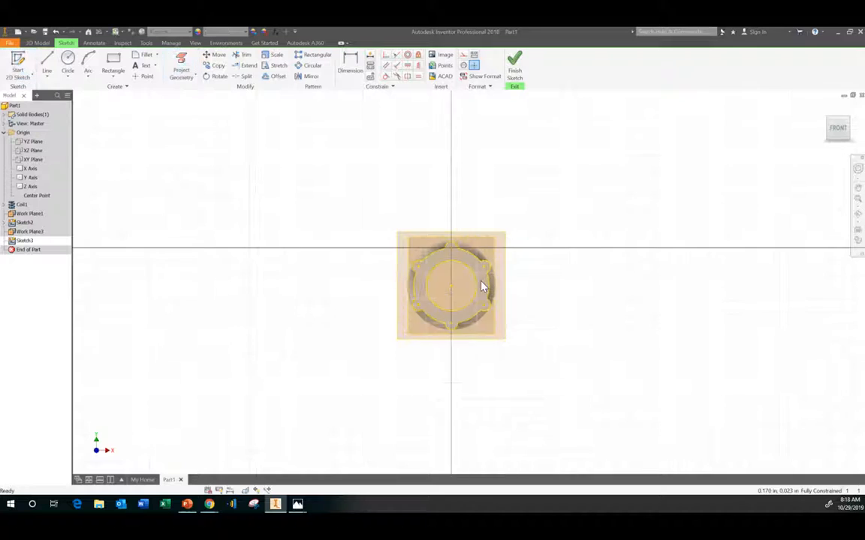
{"action": "left_click", "coordinate": [297, 506]}
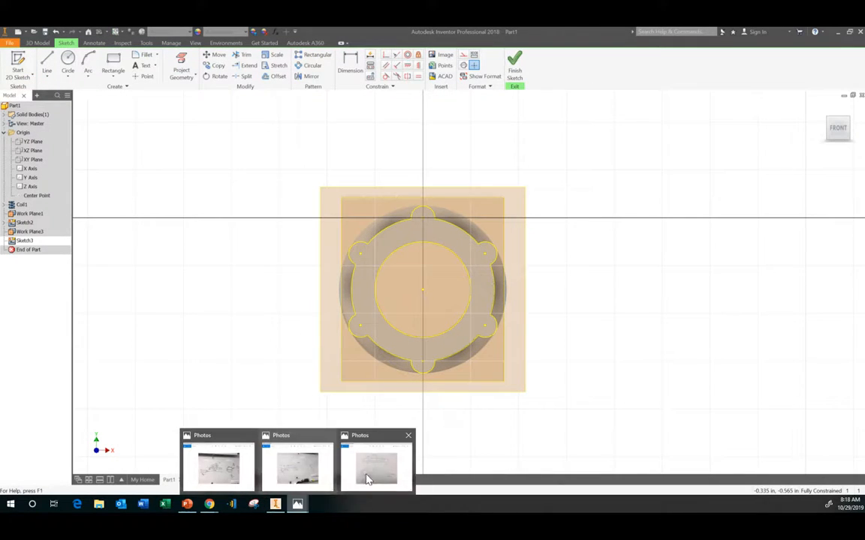
{"action": "left_click", "coordinate": [368, 478]}
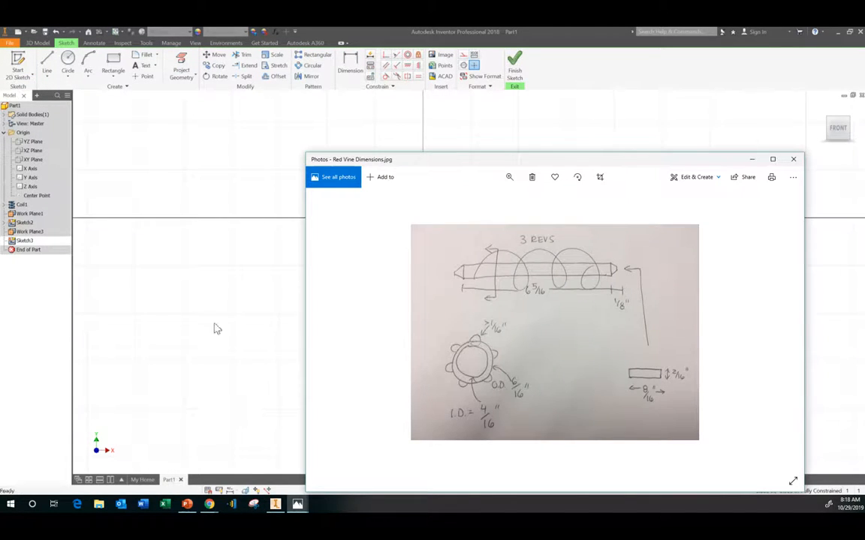
{"action": "left_click", "coordinate": [533, 83]}
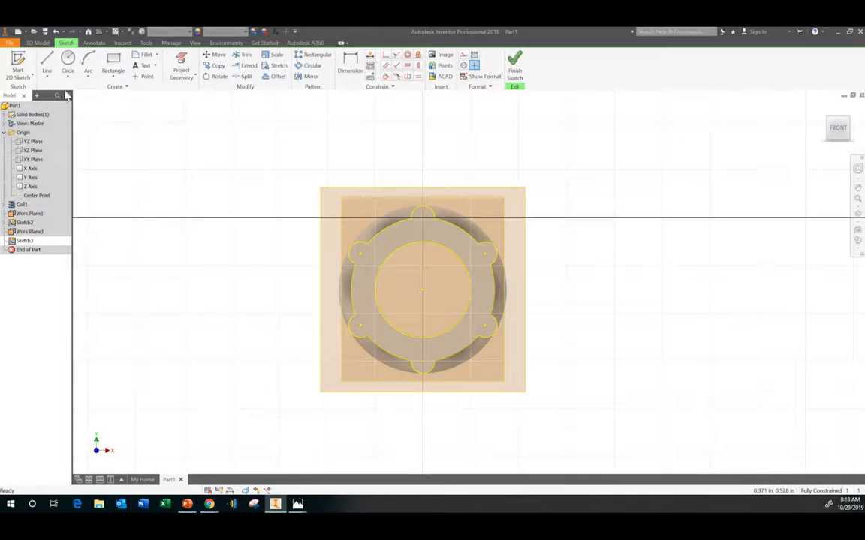
Draw a center rectangle on the vine's axis, 0.5 in wide and 2/16 in high, and finish the sketch
{"action": "left_click", "coordinate": [112, 75]}
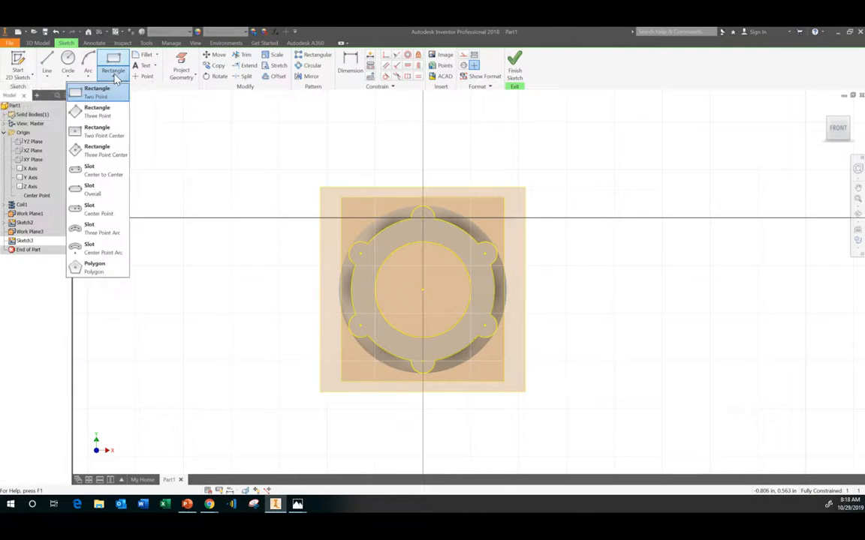
{"action": "left_click", "coordinate": [102, 132]}
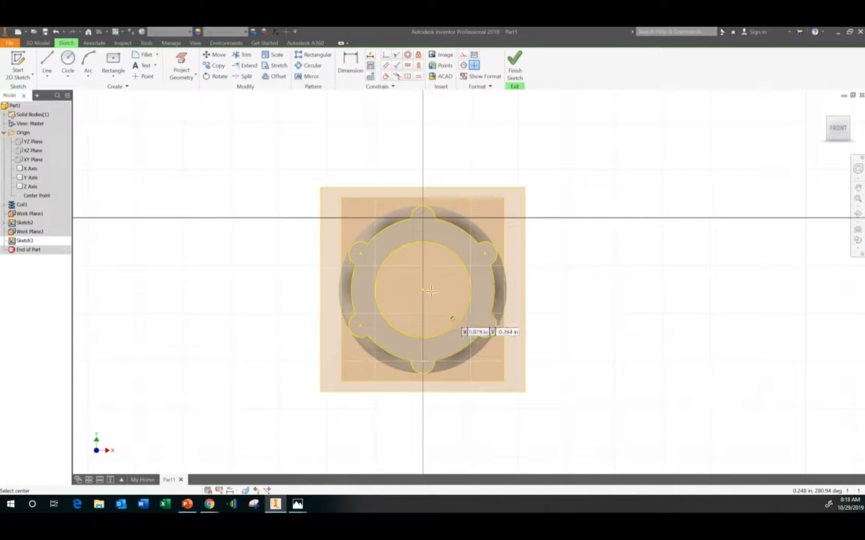
{"action": "left_click", "coordinate": [422, 290]}
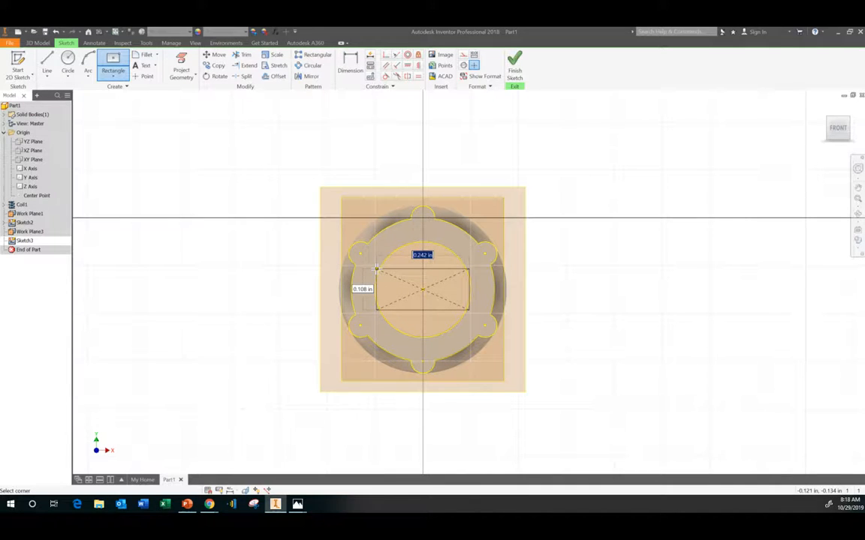
{"action": "type", "text": "="}
{"action": "key", "text": "Tab"}
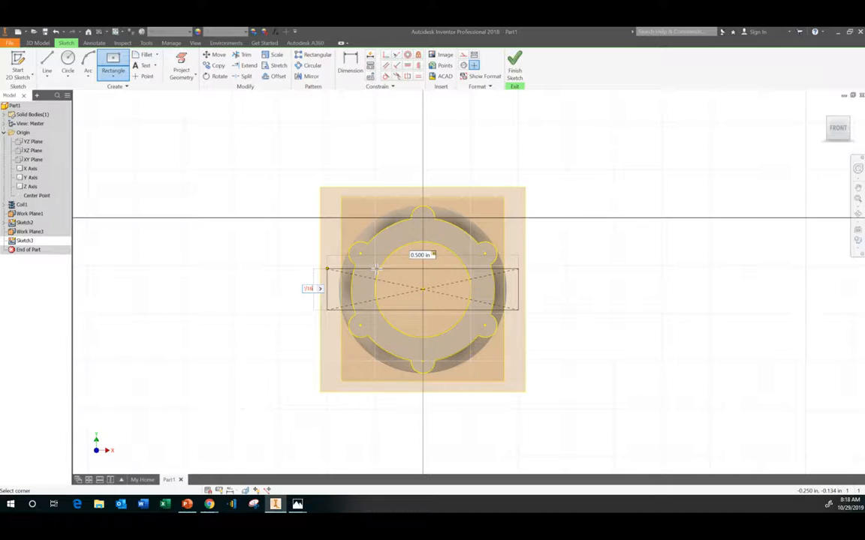
{"action": "type", "text": "2/16"}
{"action": "key", "text": "Return"}
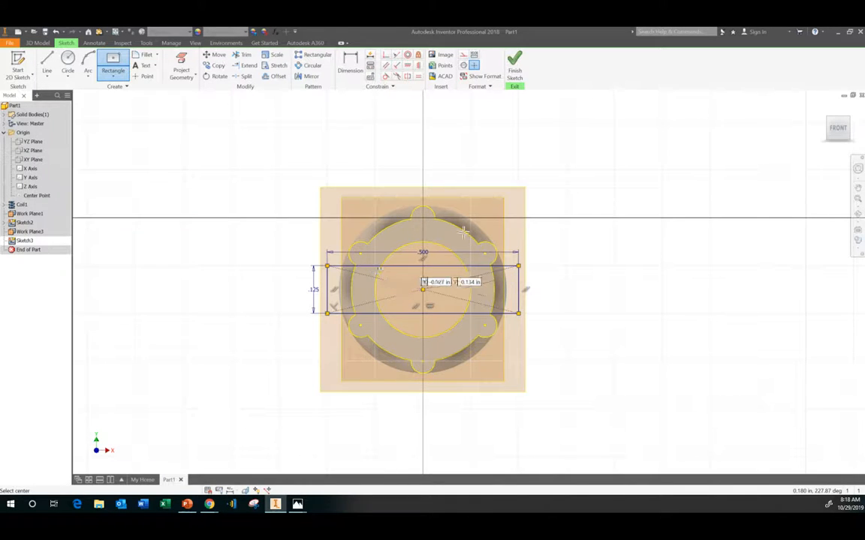
{"action": "left_click", "coordinate": [515, 66]}
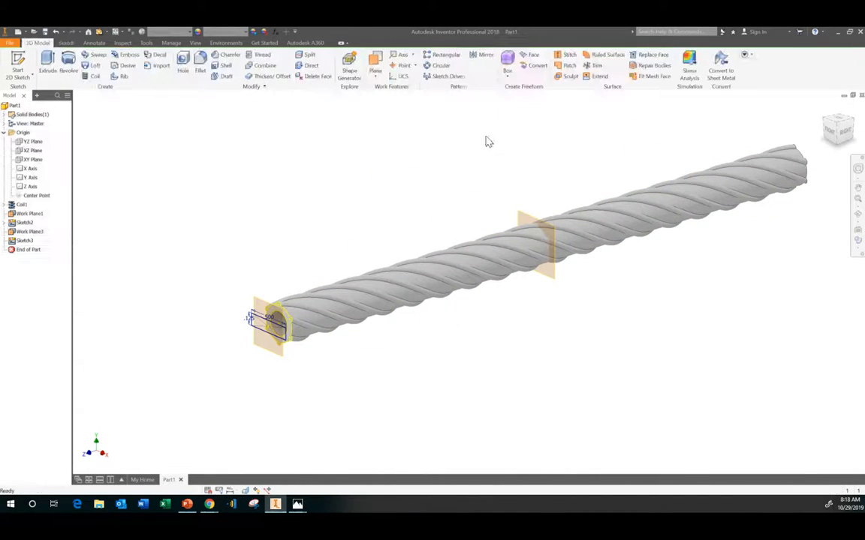
Loft a solid from the outer ridged outline of the vine's front end face to the rectangle sketch
{"action": "left_click", "coordinate": [96, 69]}
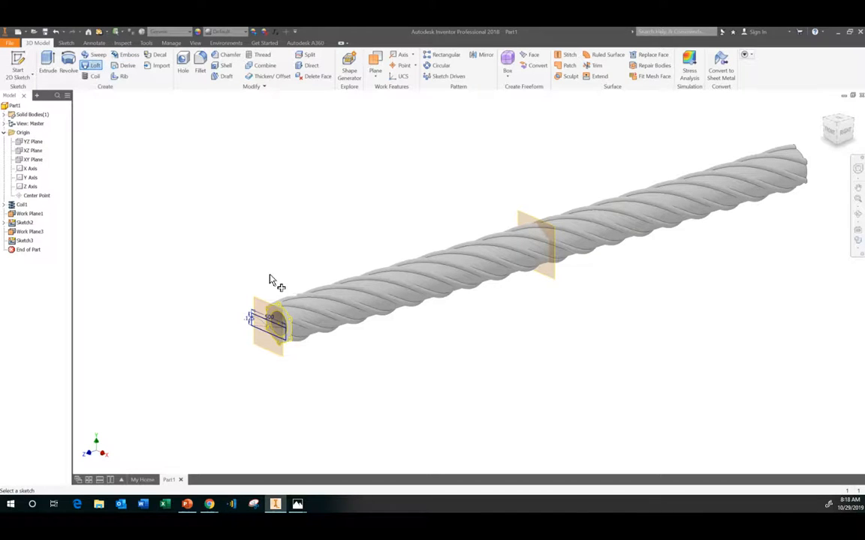
{"action": "left_click", "coordinate": [284, 318]}
{"action": "left_click_drag", "start_coordinate": [0, 34], "coordinate": [198, 99]}
{"action": "left_click", "coordinate": [119, 136]}
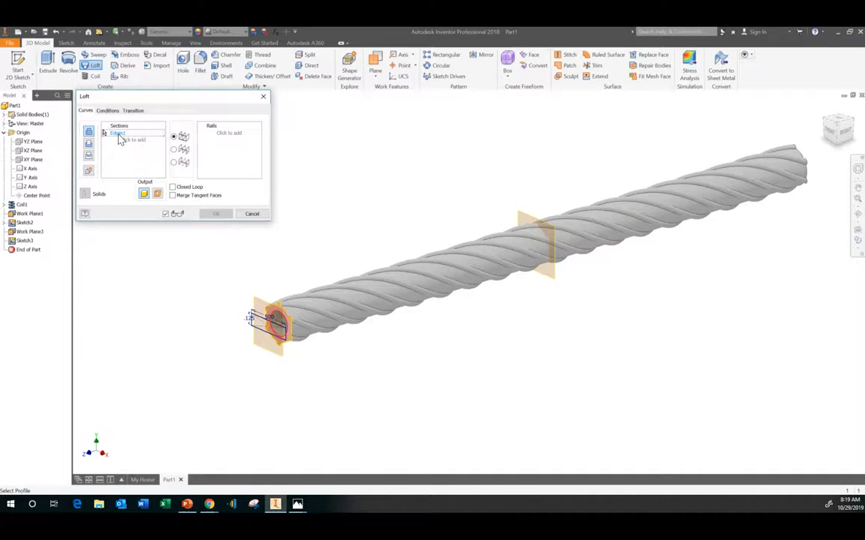
{"action": "key", "text": "Delete"}
{"action": "scroll", "coordinate": [270, 306], "scroll_direction": "up", "scroll_amount": 4}
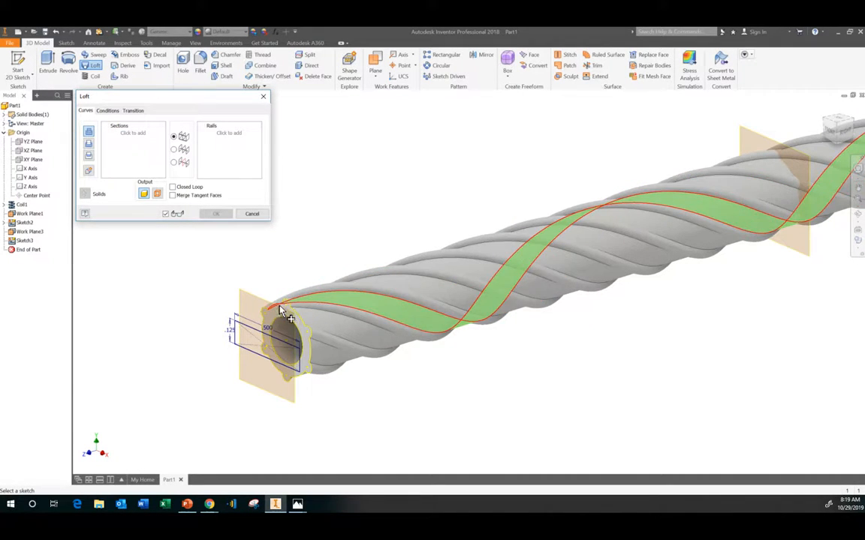
{"action": "left_click", "coordinate": [264, 316]}
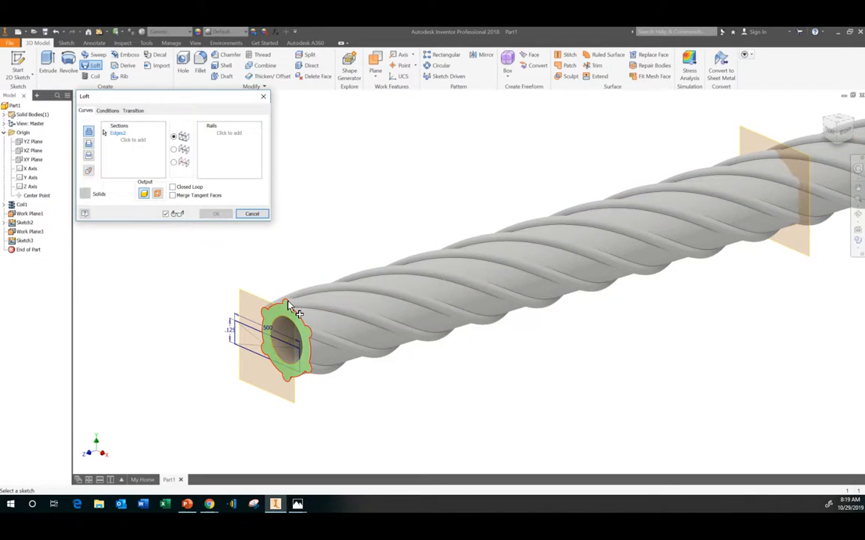
{"action": "left_click", "coordinate": [252, 331]}
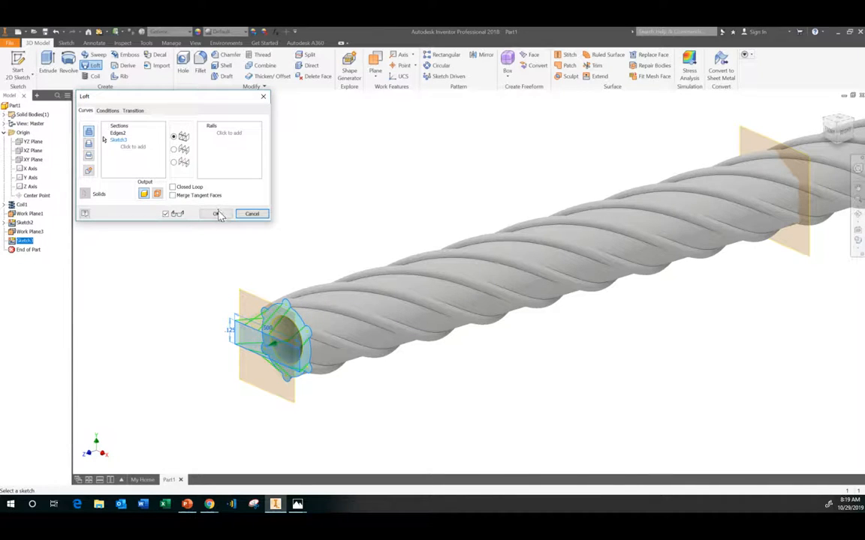
{"action": "left_click", "coordinate": [216, 214]}
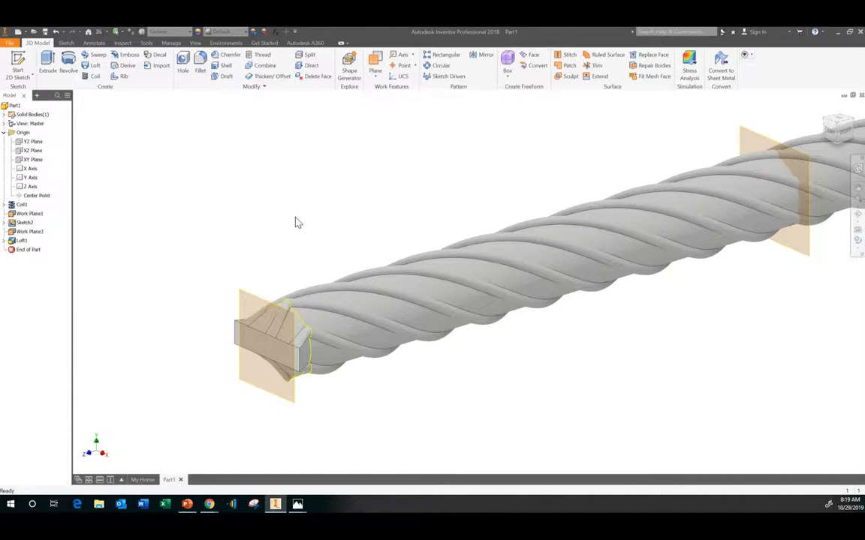
Mirror the lofted flat end about the middle work plane onto the vine's far end
{"action": "scroll", "coordinate": [295, 222], "scroll_direction": "down", "scroll_amount": 2}
{"action": "scroll", "coordinate": [295, 223], "scroll_direction": "down", "scroll_amount": 3}
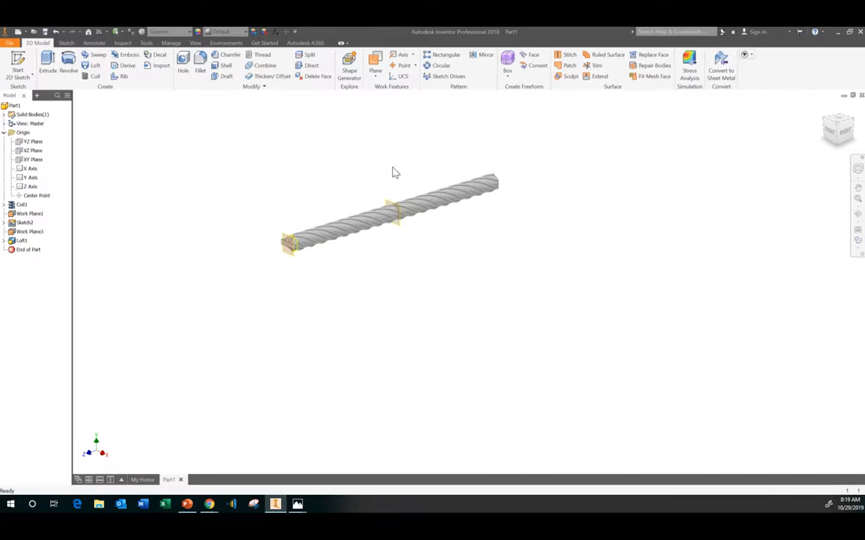
{"action": "scroll", "coordinate": [394, 172], "scroll_direction": "up", "scroll_amount": 3}
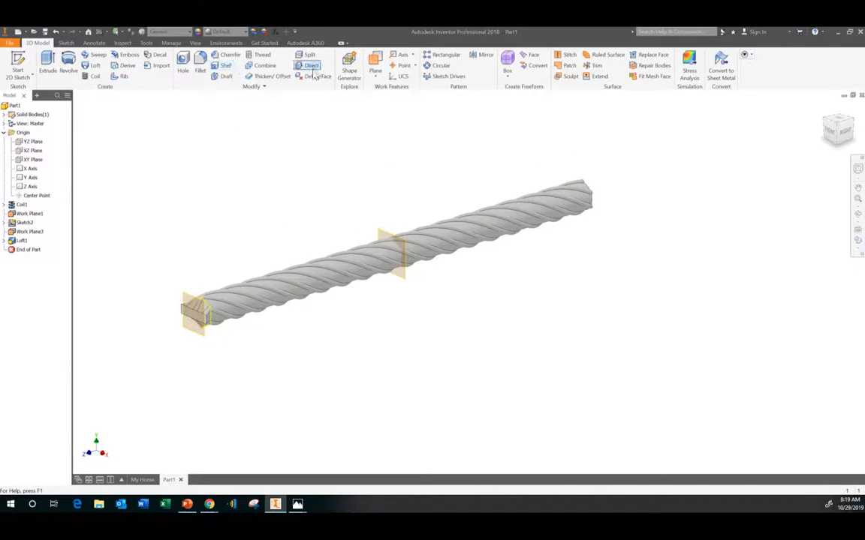
{"action": "left_click", "coordinate": [481, 56]}
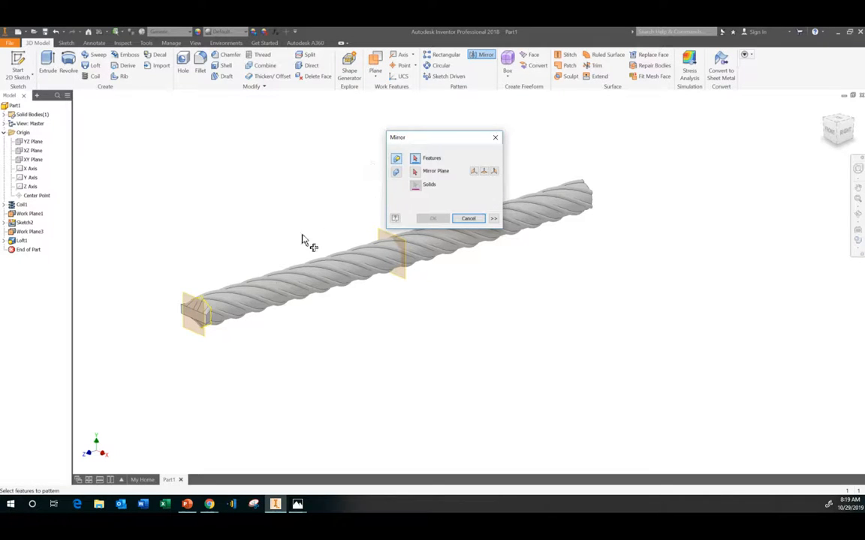
{"action": "left_click", "coordinate": [201, 322]}
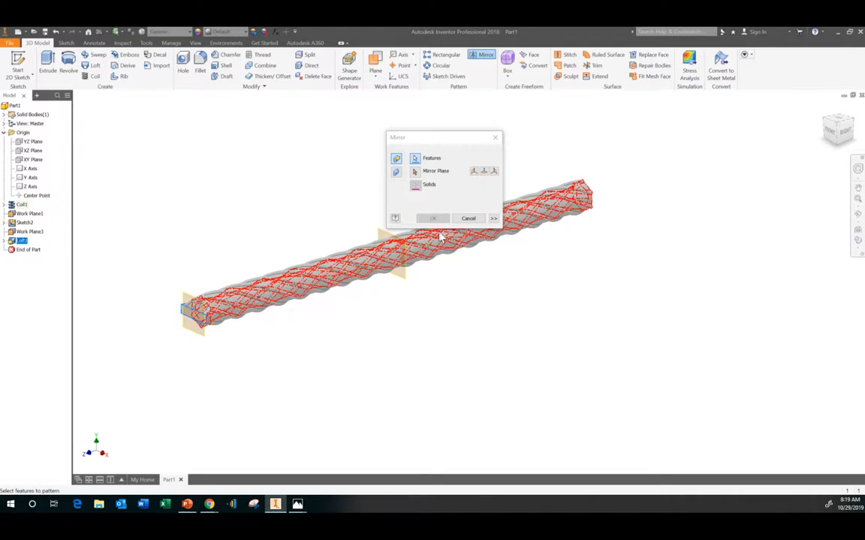
{"action": "left_click", "coordinate": [415, 174]}
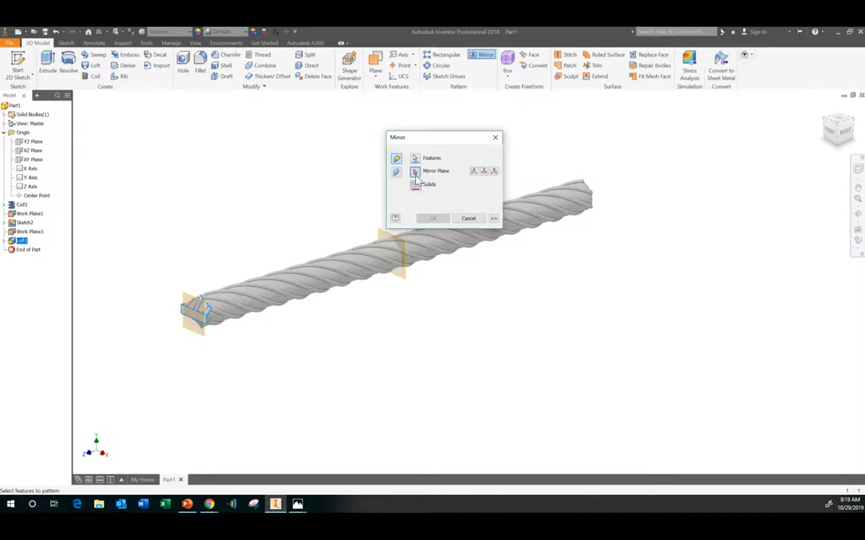
{"action": "left_click", "coordinate": [383, 237]}
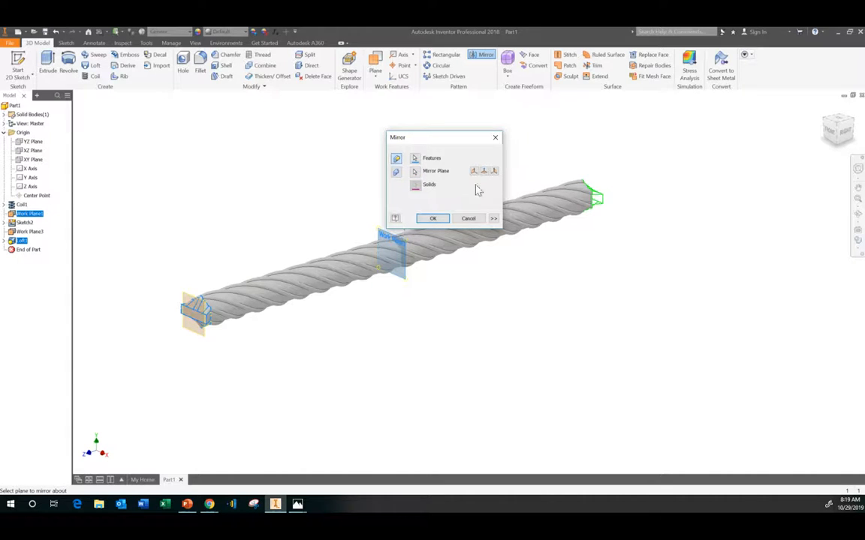
{"action": "left_click", "coordinate": [435, 218]}
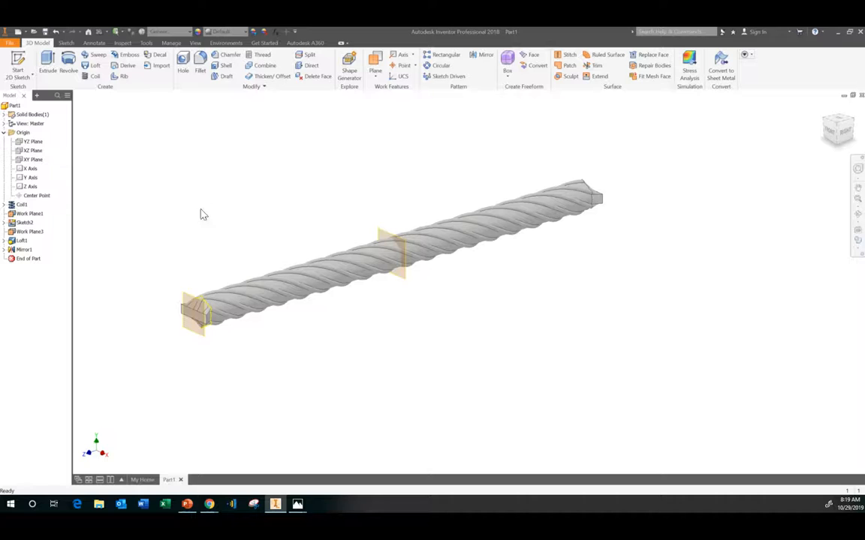
Hide the middle work plane, the offset work plane and the projected ring sketch
{"action": "right_click", "coordinate": [26, 216]}
{"action": "left_click", "coordinate": [38, 282]}
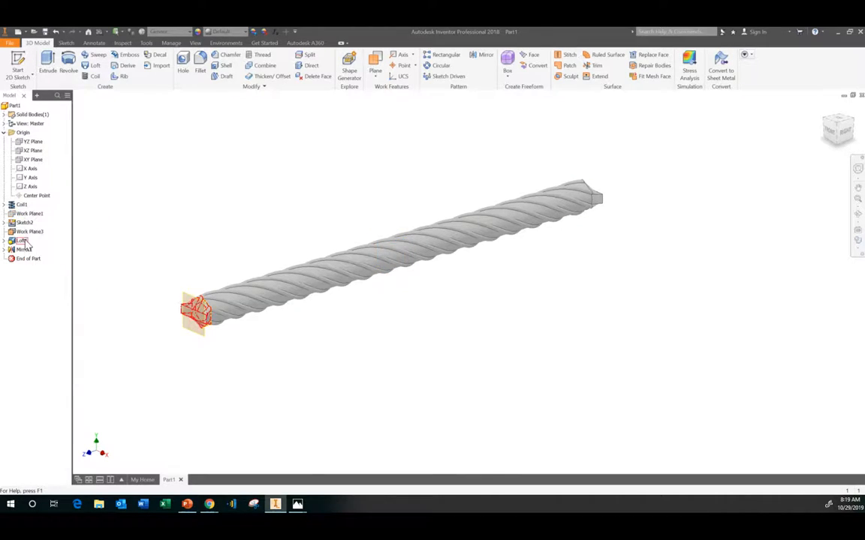
{"action": "right_click", "coordinate": [22, 232]}
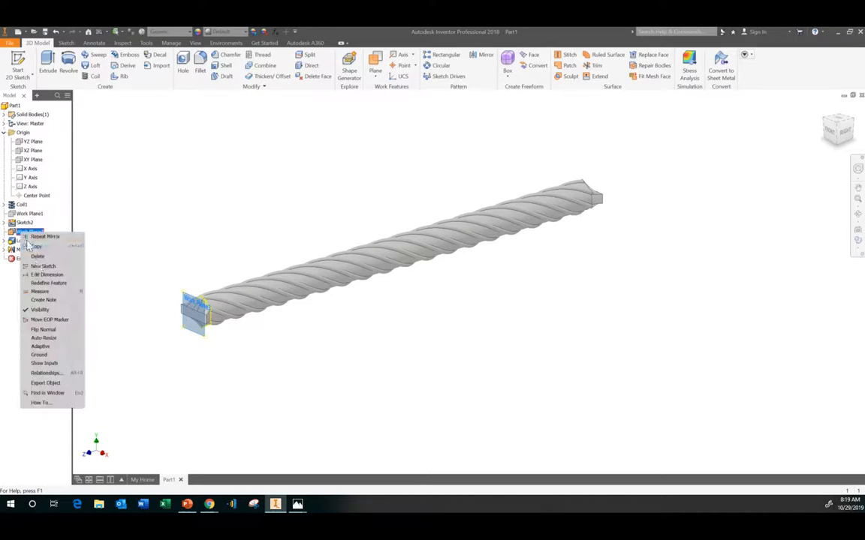
{"action": "left_click", "coordinate": [41, 316]}
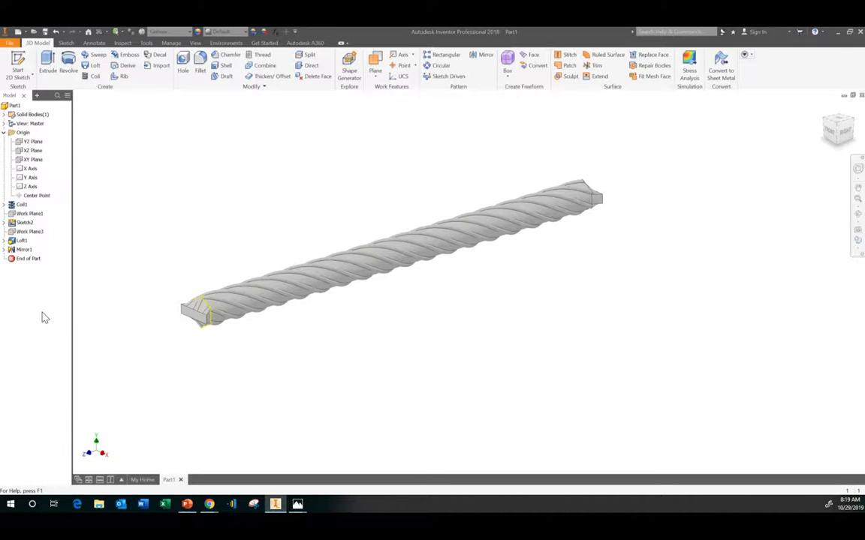
{"action": "right_click", "coordinate": [22, 223]}
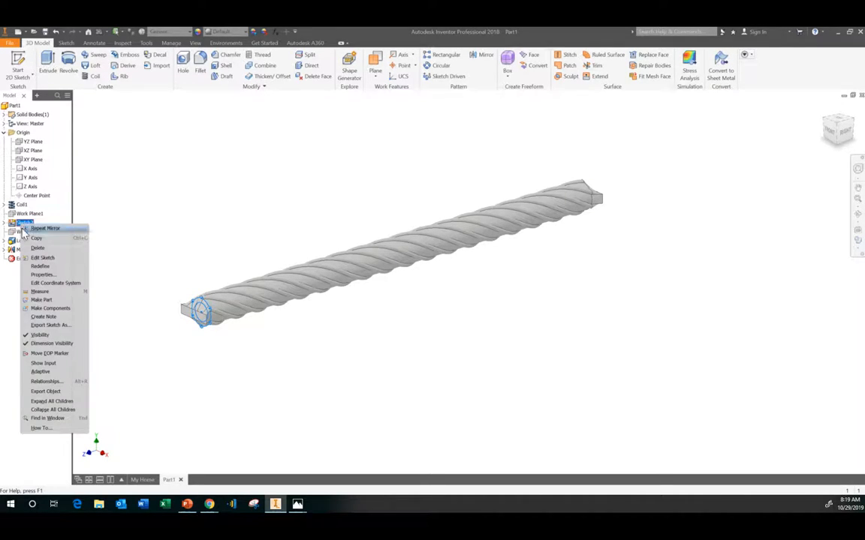
{"action": "left_click", "coordinate": [44, 337]}
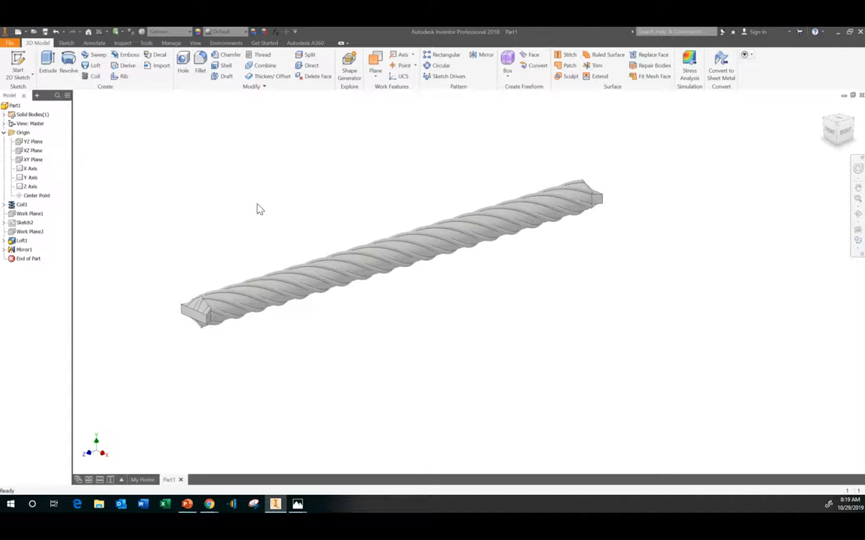
Set the part's material to ABS Plastic and its appearance to Smooth - Red
{"action": "left_click", "coordinate": [169, 31]}
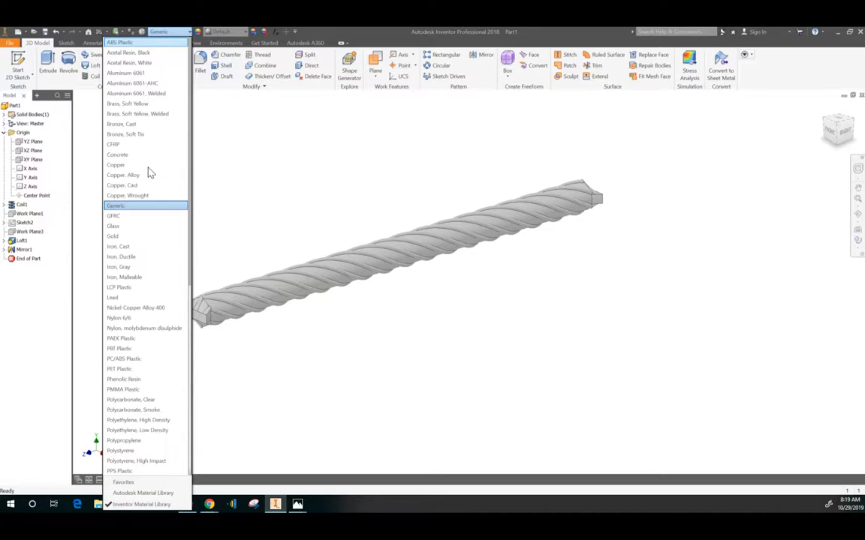
{"action": "left_click", "coordinate": [148, 166]}
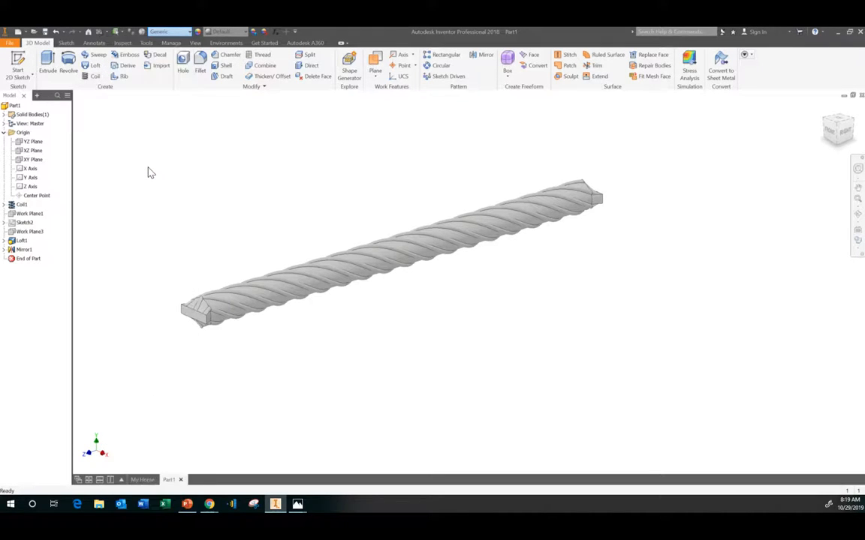
{"action": "left_click", "coordinate": [225, 31]}
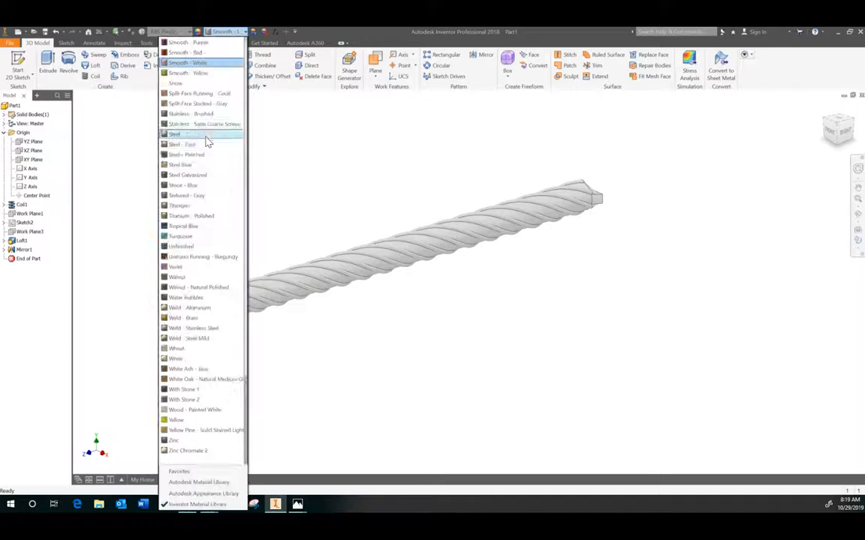
{"action": "scroll", "coordinate": [202, 154], "scroll_direction": "up", "scroll_amount": 10}
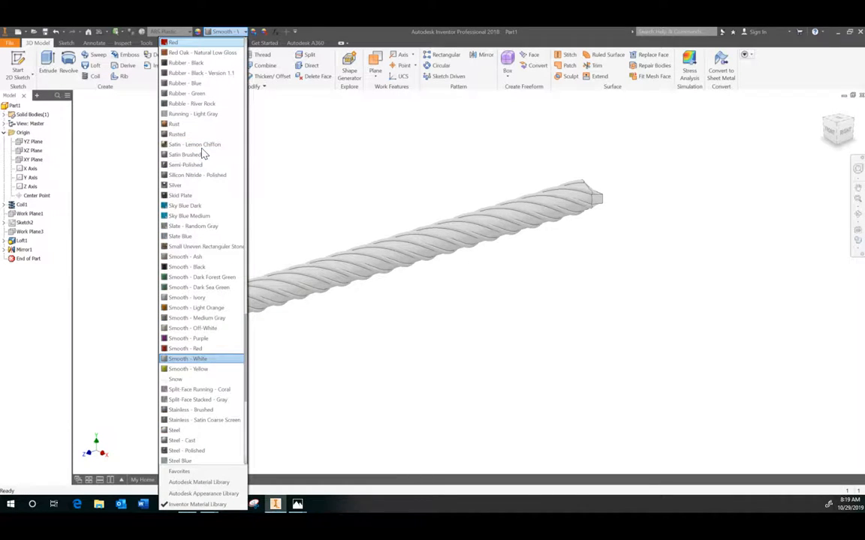
{"action": "scroll", "coordinate": [202, 150], "scroll_direction": "up", "scroll_amount": 1}
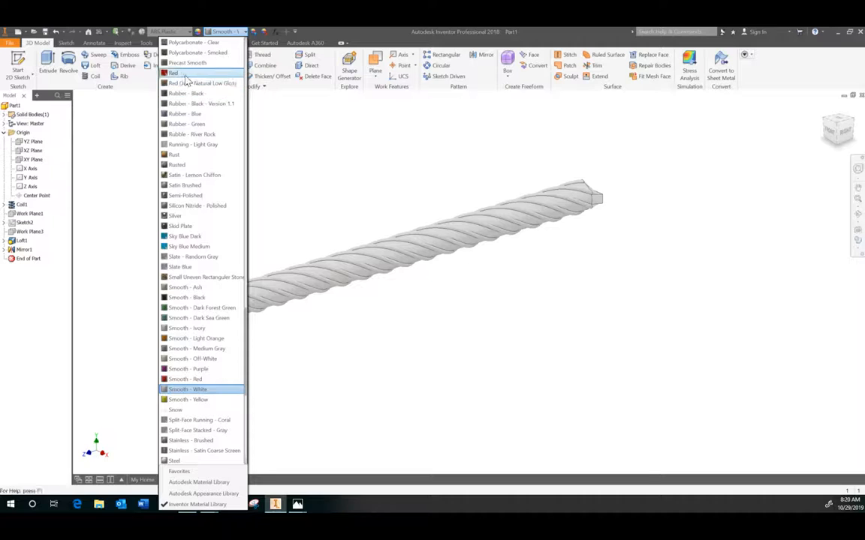
{"action": "left_click", "coordinate": [198, 379]}
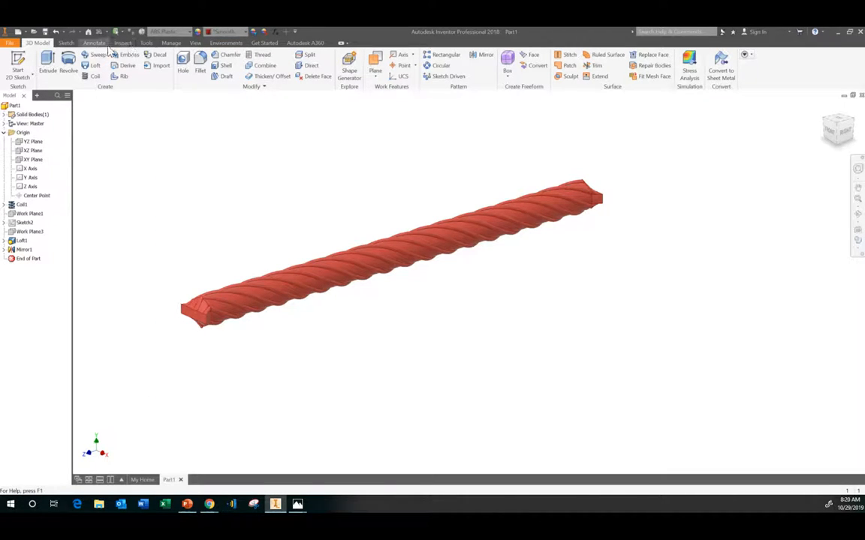
Switch the part's display to the Realistic visual style, without visible edges
{"action": "left_click", "coordinate": [194, 43]}
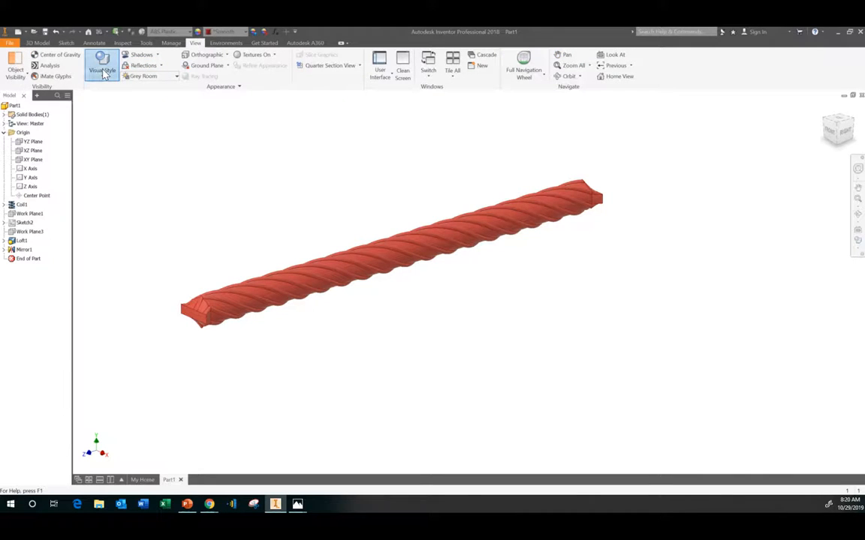
{"action": "left_click", "coordinate": [103, 67]}
{"action": "left_click", "coordinate": [89, 103]}
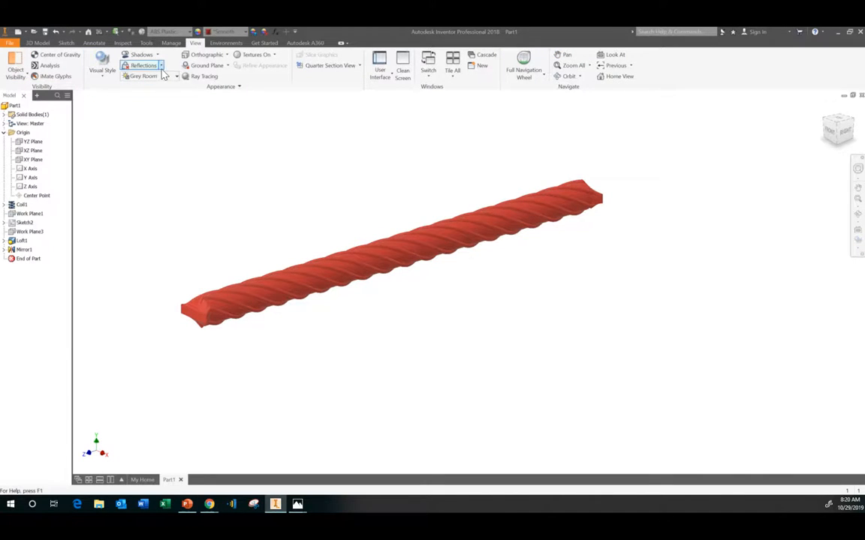
Turn on shadows for the vine and set the lighting style to One Light
{"action": "left_click", "coordinate": [143, 55]}
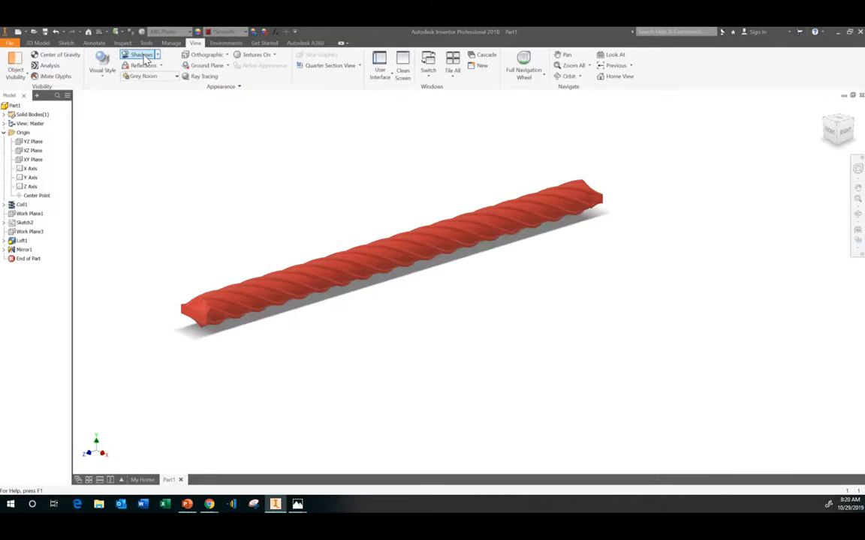
{"action": "left_click", "coordinate": [163, 76]}
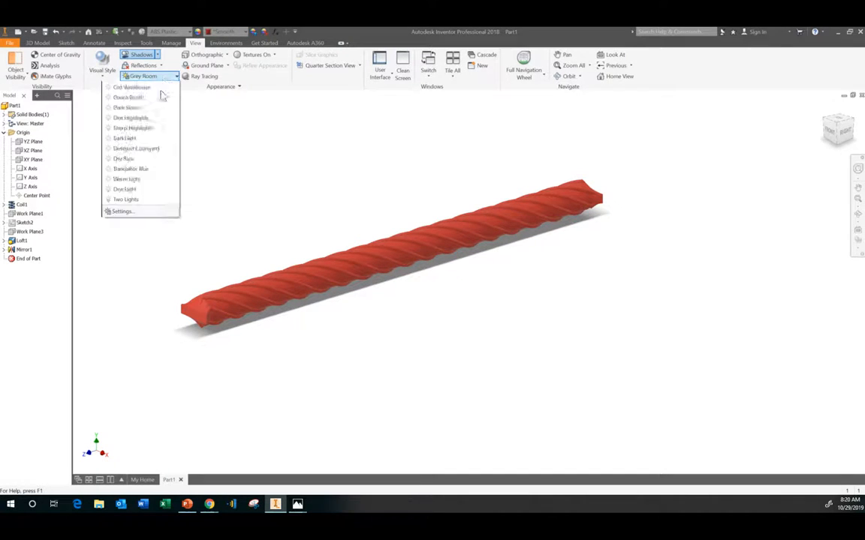
{"action": "left_click", "coordinate": [141, 282]}
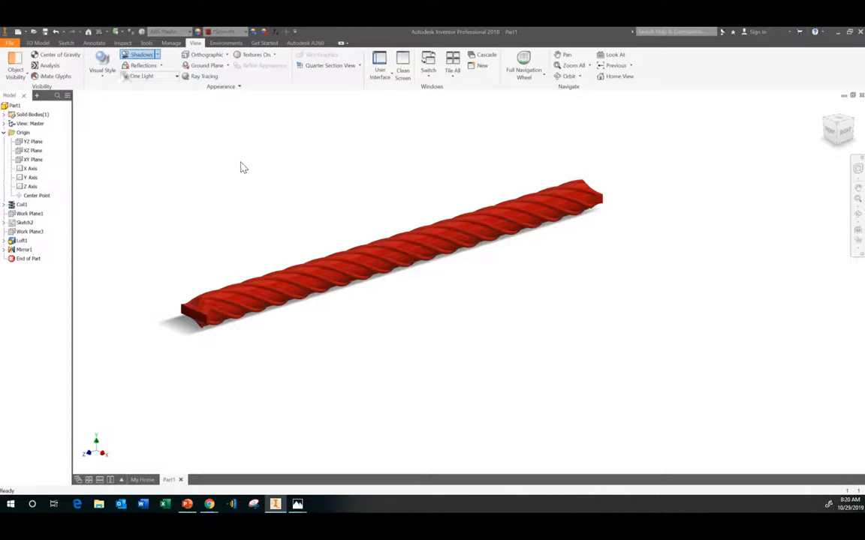
Examine the red vine's twisted surface up close and its underside and flattened ends from other angles
{"action": "scroll", "coordinate": [158, 171], "scroll_direction": "up", "scroll_amount": 2}
{"action": "scroll", "coordinate": [159, 171], "scroll_direction": "down", "scroll_amount": 5}
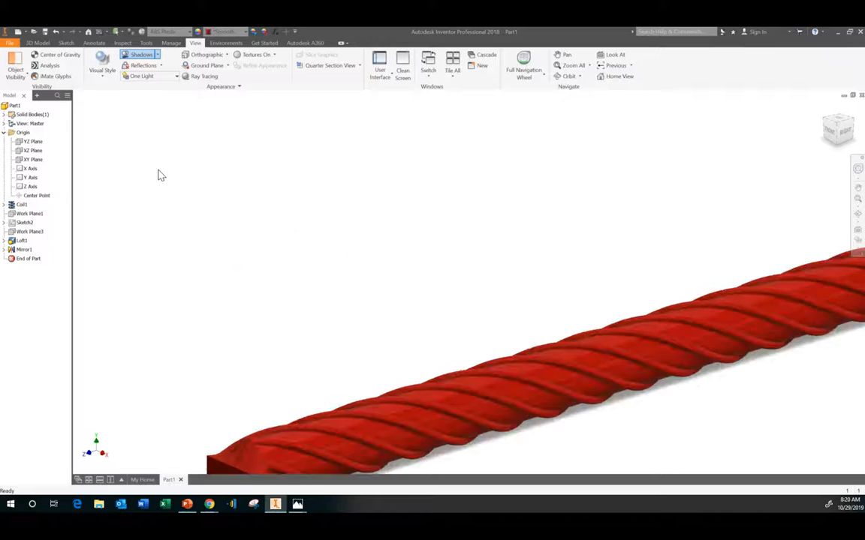
{"action": "scroll", "coordinate": [158, 171], "scroll_direction": "up", "scroll_amount": 2}
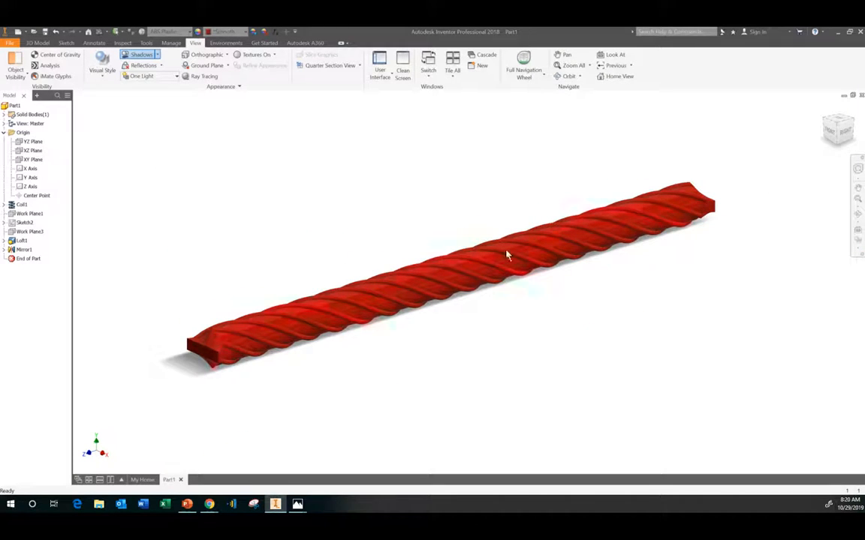
{"action": "left_click", "coordinate": [857, 215]}
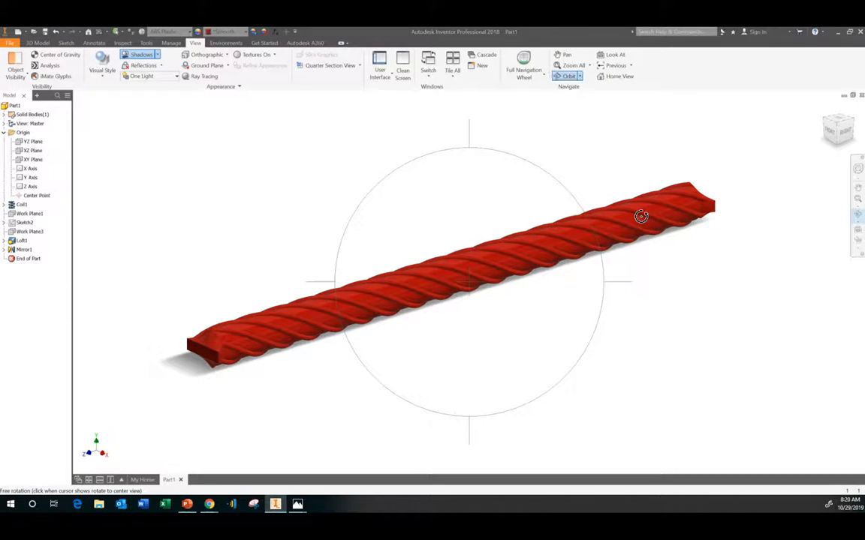
{"action": "left_click_drag", "start_coordinate": [640, 217], "coordinate": [582, 240]}
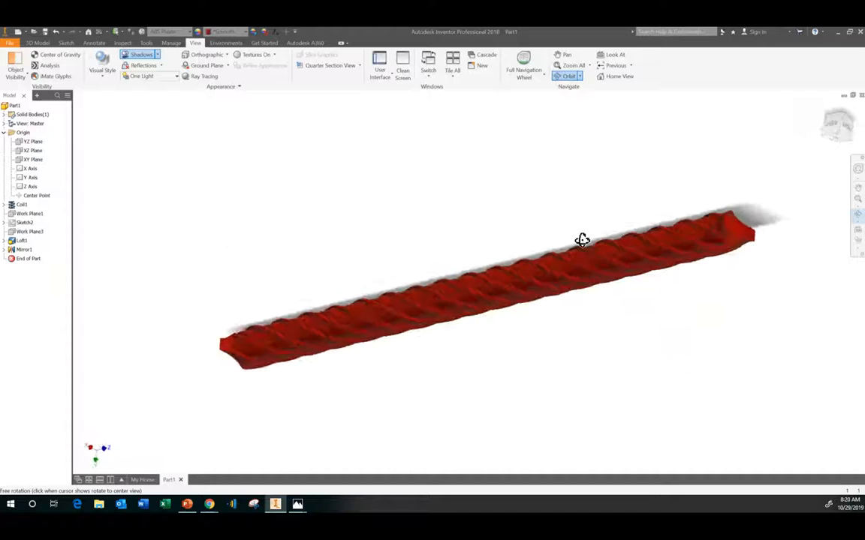